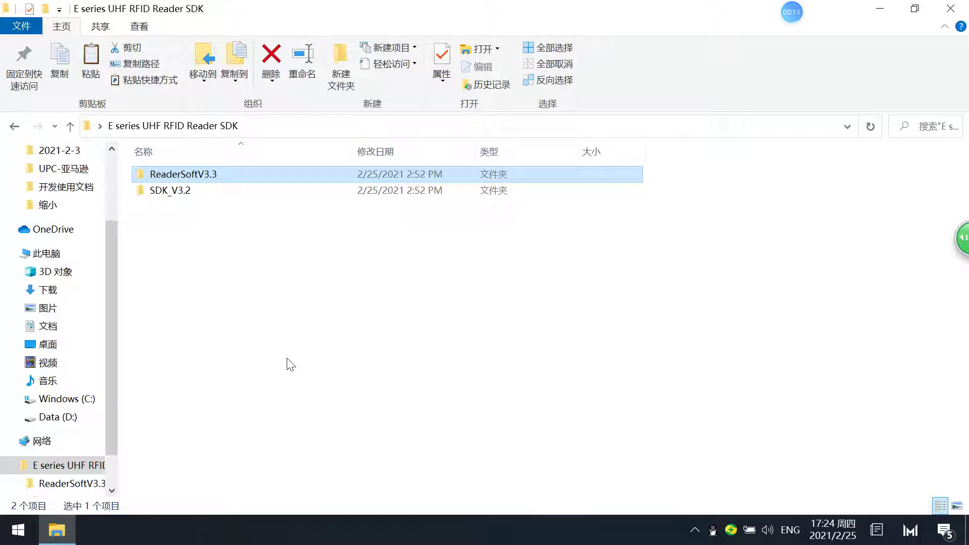
Point out the SDK_V3.2 and ReaderSoftV3.3 folders in the SDK directory.
{"action": "left_click", "coordinate": [184, 191]}
{"action": "left_click", "coordinate": [211, 175]}
{"action": "left_click", "coordinate": [195, 190]}
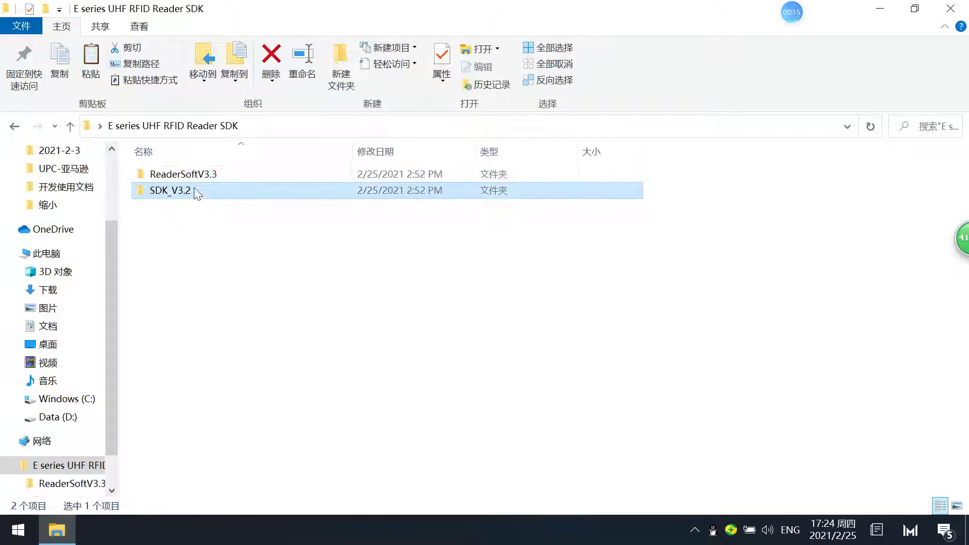
{"action": "left_click", "coordinate": [215, 174]}
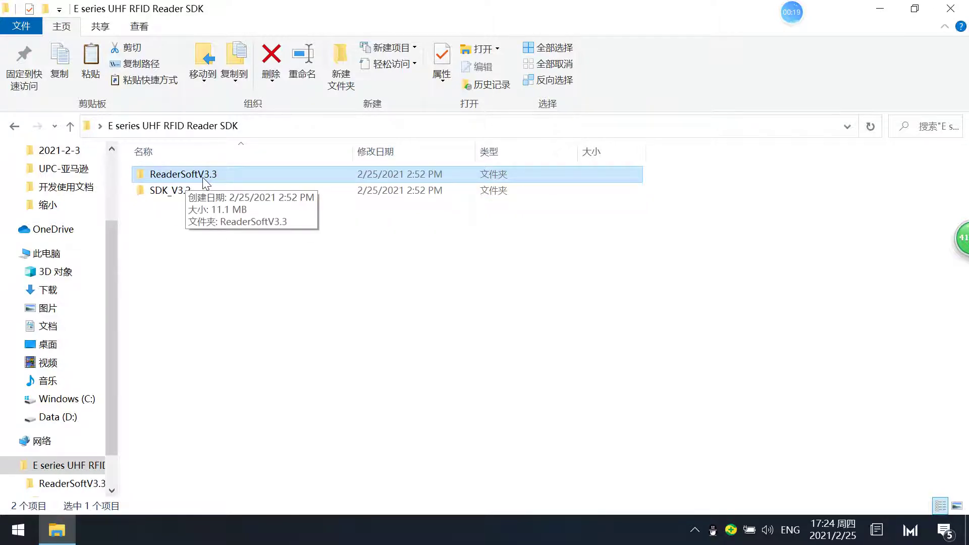
{"action": "left_click", "coordinate": [166, 199]}
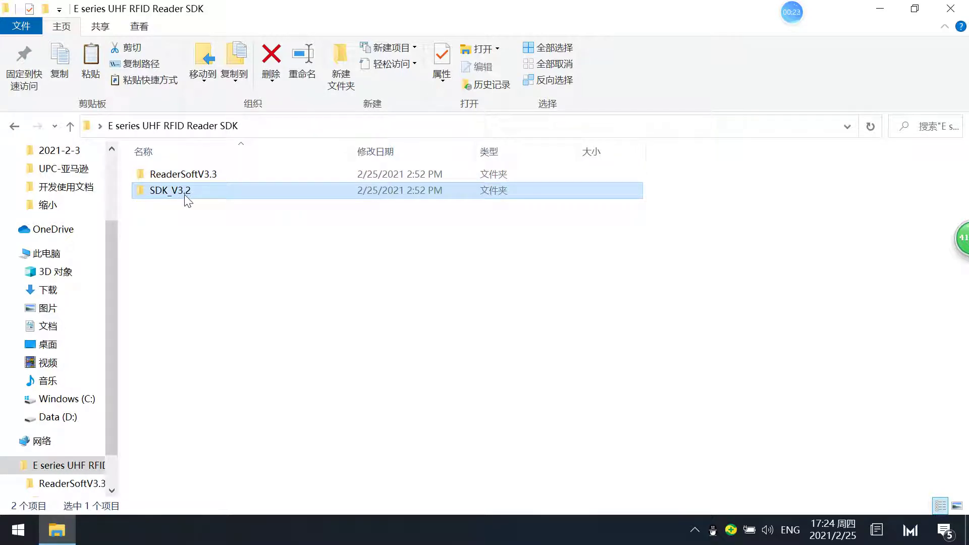
{"action": "left_click", "coordinate": [211, 175]}
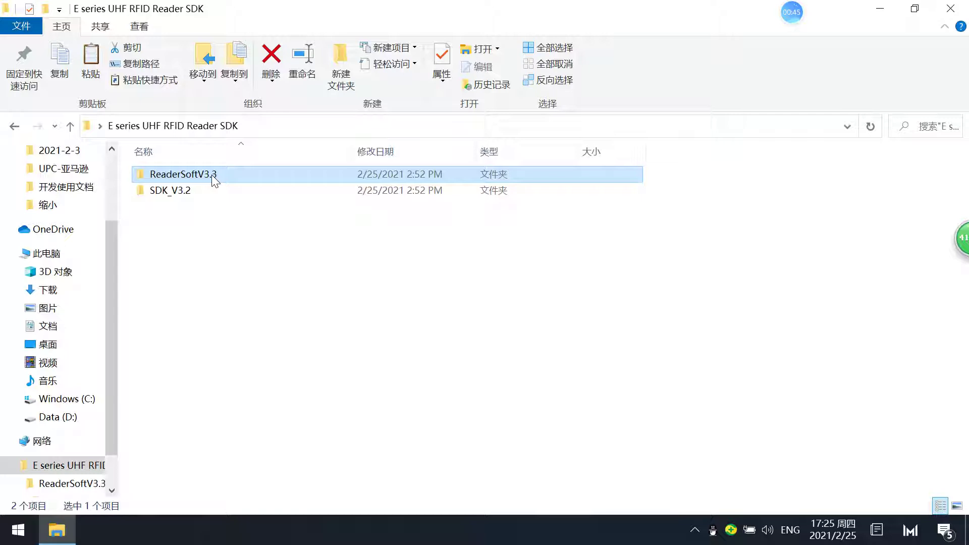
{"action": "left_click", "coordinate": [181, 196]}
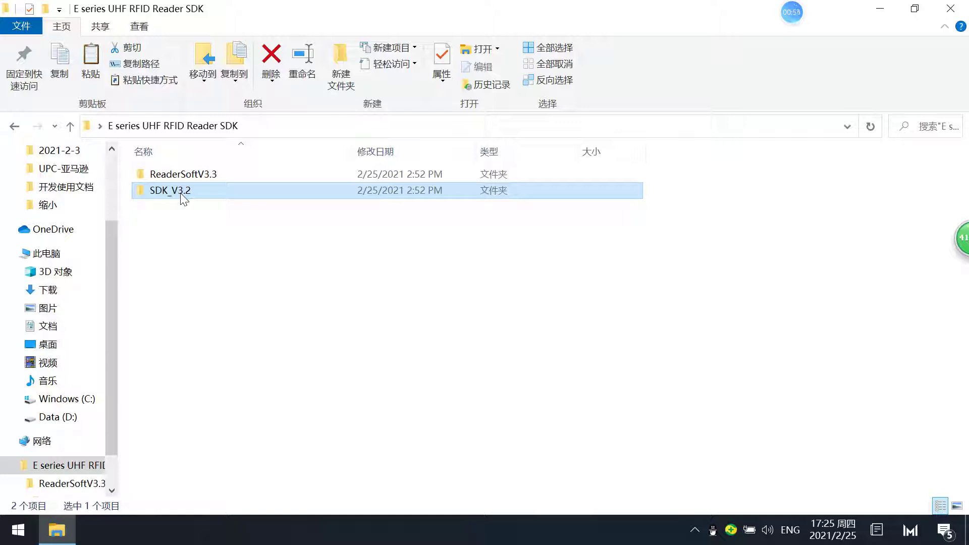
{"action": "left_click", "coordinate": [186, 173]}
{"action": "left_click", "coordinate": [187, 192]}
Open the SDK_V3.2 folder, then its inner SDK_V3.2 subfolder.
{"action": "double_click", "coordinate": [187, 194]}
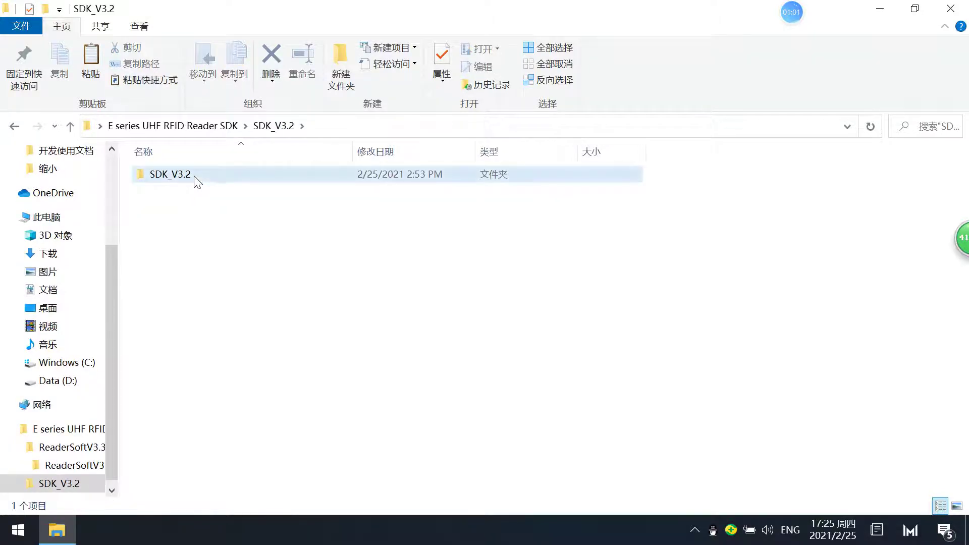
{"action": "left_click", "coordinate": [195, 180]}
{"action": "double_click", "coordinate": [194, 180]}
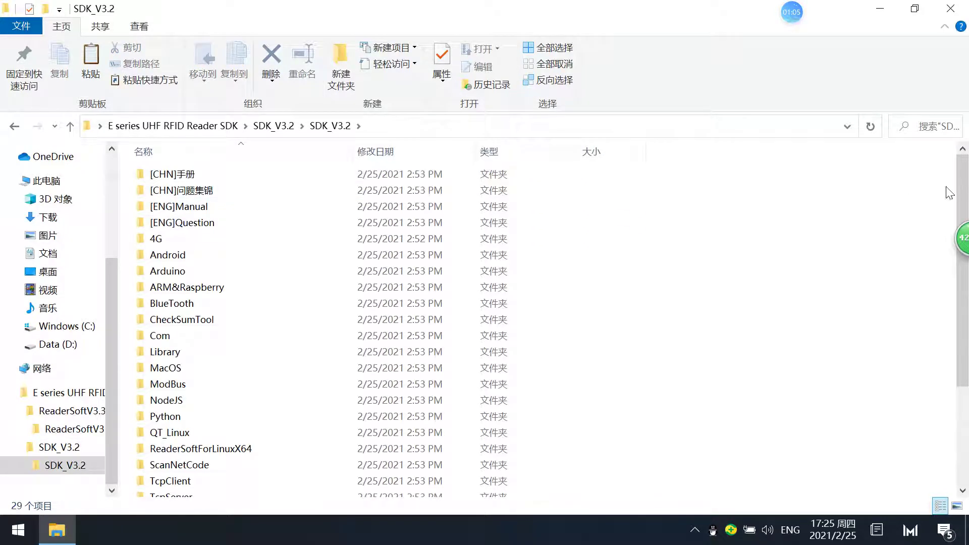
{"action": "left_click_drag", "start_coordinate": [963, 196], "coordinate": [968, 101]}
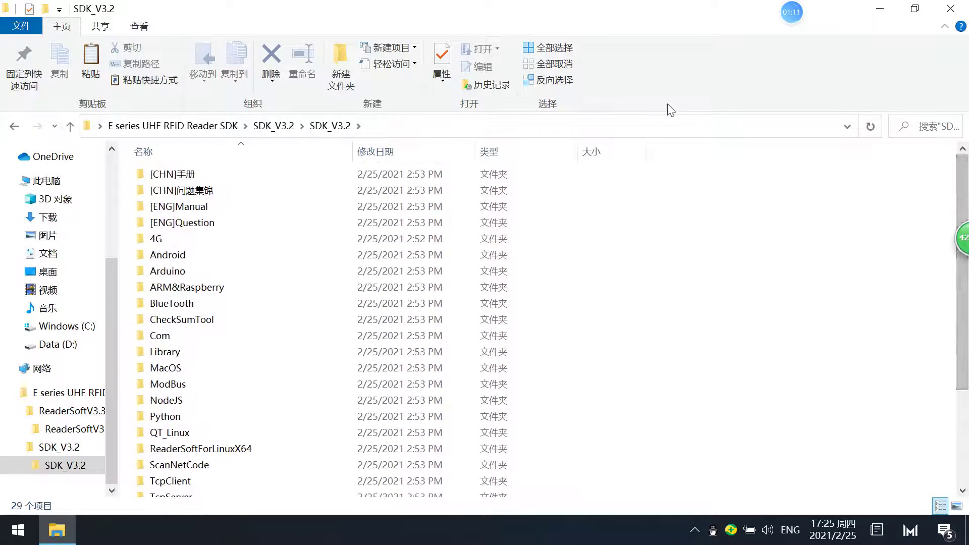
Point out the Android, ARM&Raspberry, MacOS, NodeJS, Python and QT_Linux folders, then select Menu.txt.
{"action": "left_click", "coordinate": [176, 261]}
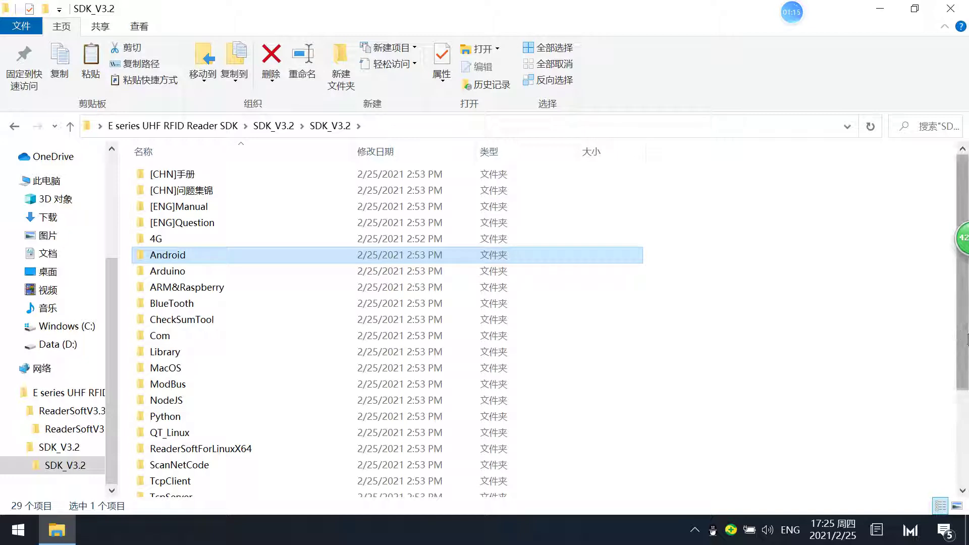
{"action": "scroll", "coordinate": [493, 201], "scroll_direction": "down", "scroll_amount": 2}
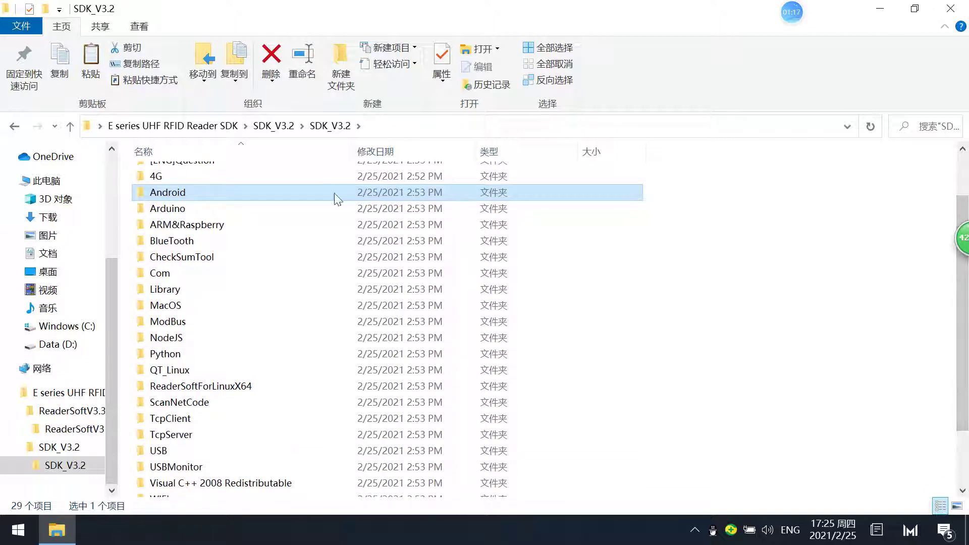
{"action": "left_click", "coordinate": [199, 229]}
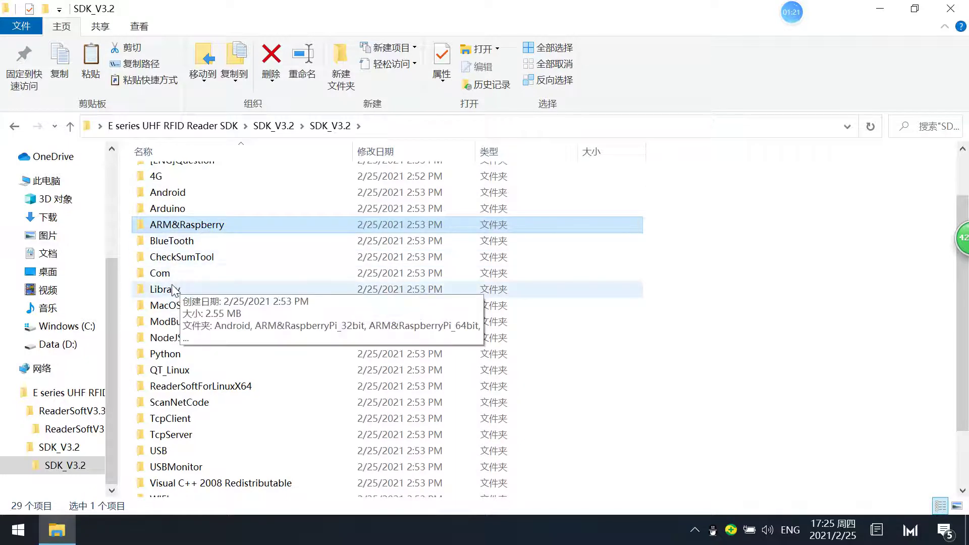
{"action": "left_click", "coordinate": [174, 306]}
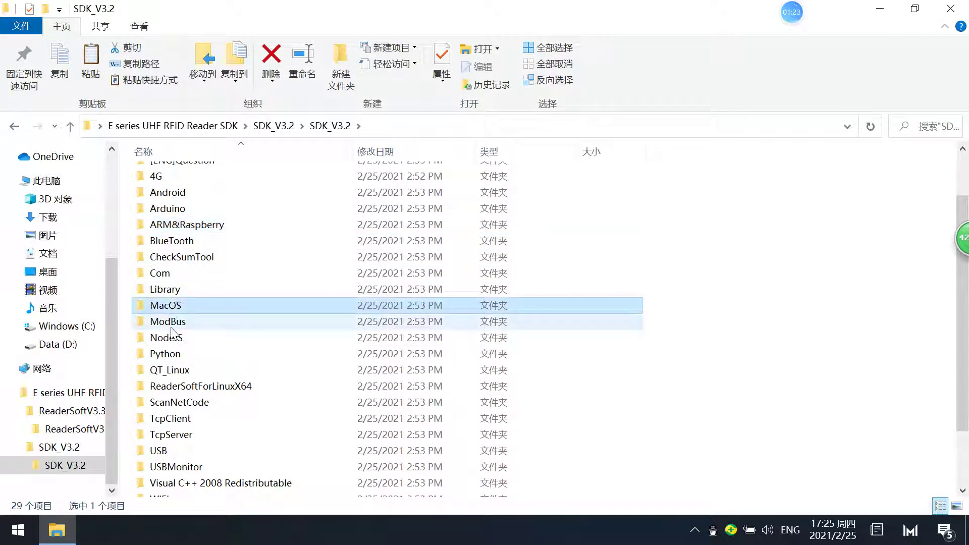
{"action": "left_click", "coordinate": [172, 340]}
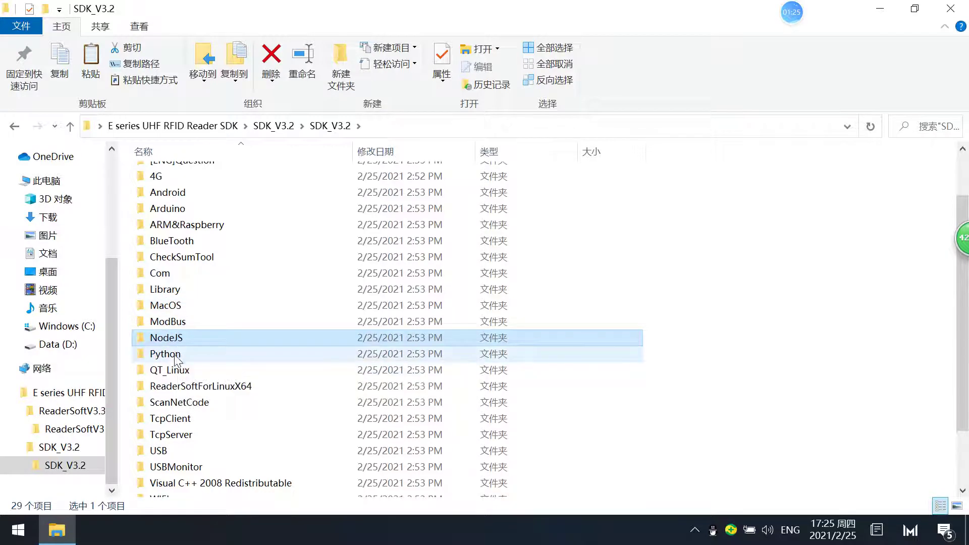
{"action": "left_click", "coordinate": [178, 357]}
{"action": "left_click", "coordinate": [189, 371]}
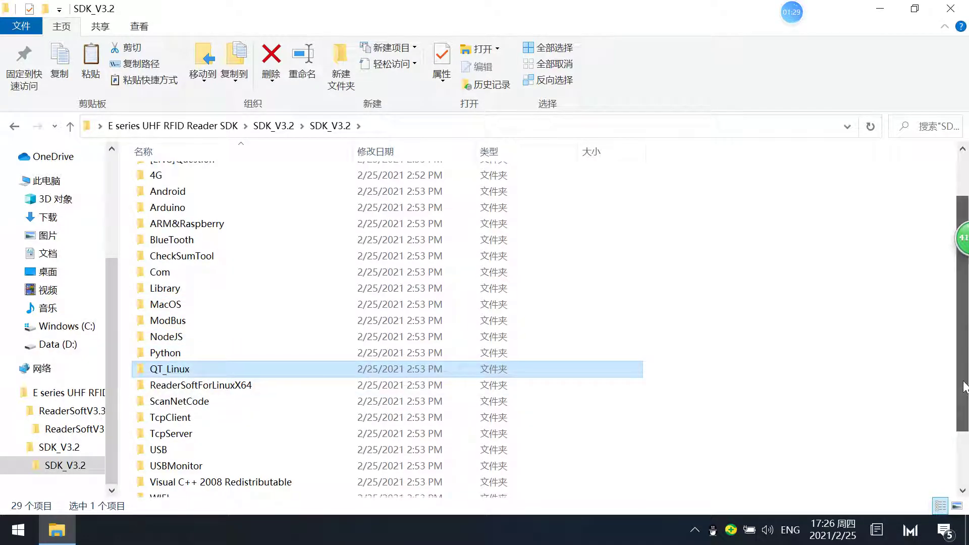
{"action": "scroll", "coordinate": [965, 387], "scroll_direction": "down", "scroll_amount": 2}
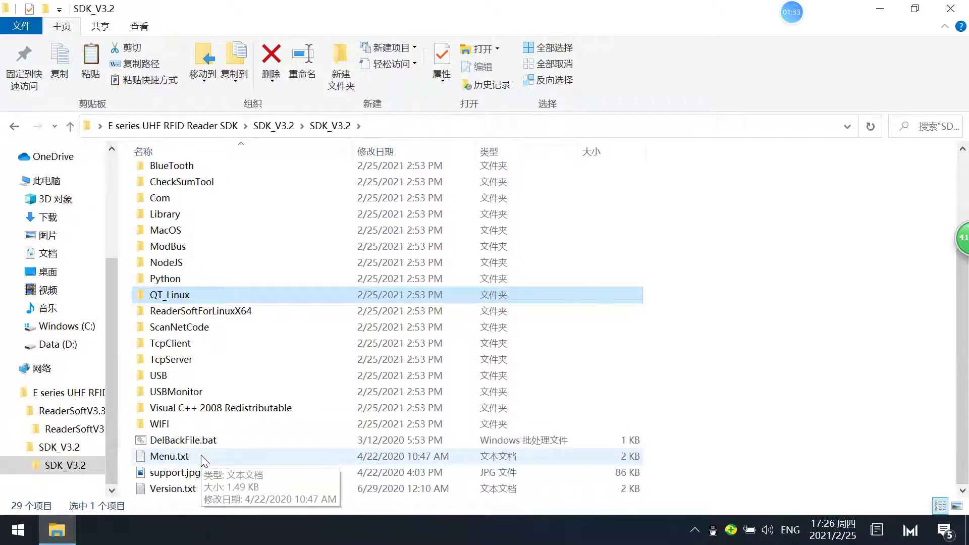
{"action": "left_click", "coordinate": [193, 457]}
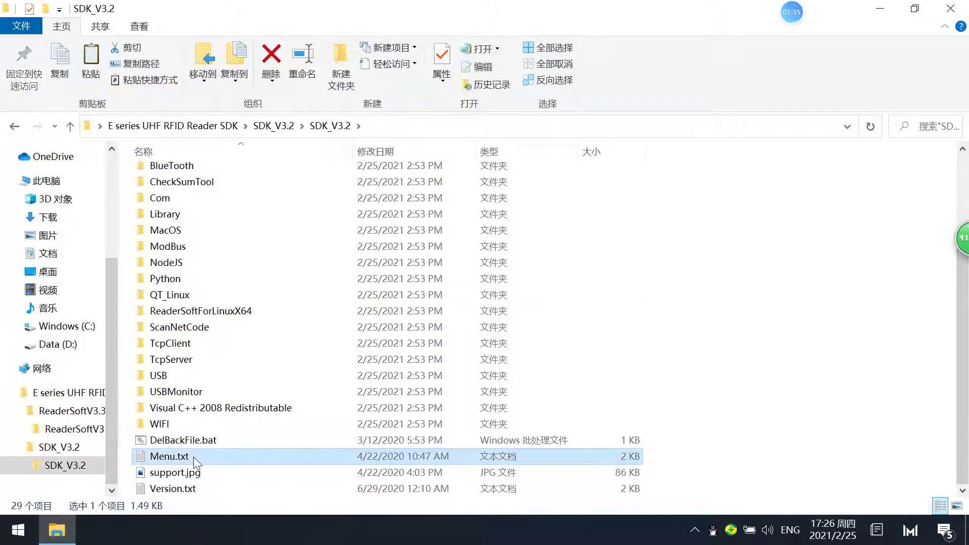
Open Menu.txt in Notepad and move its window into position.
{"action": "double_click", "coordinate": [194, 457]}
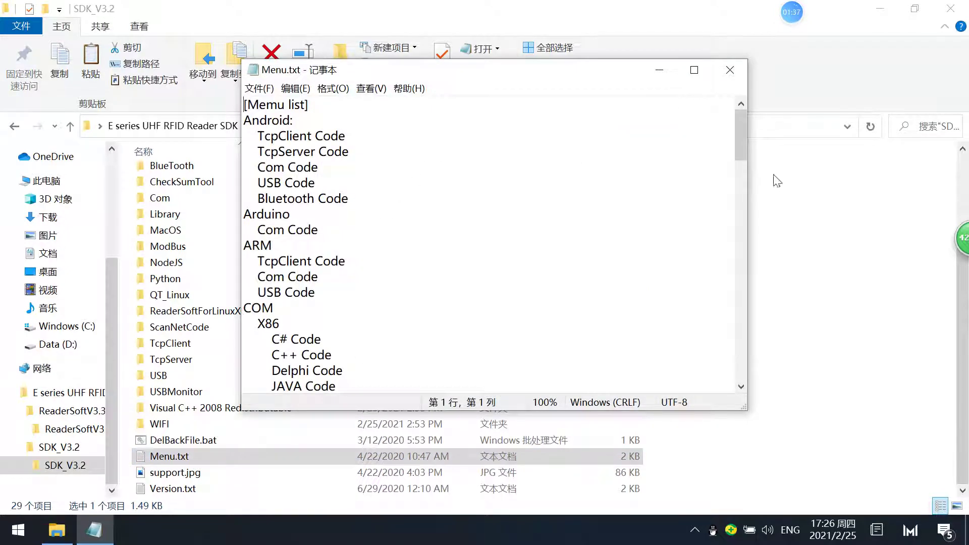
{"action": "mouse_move", "coordinate": [745, 142]}
{"action": "left_mouse_down"}
{"action": "mouse_move", "coordinate": [752, 223]}
{"action": "mouse_move", "coordinate": [720, 41]}
{"action": "left_mouse_up"}
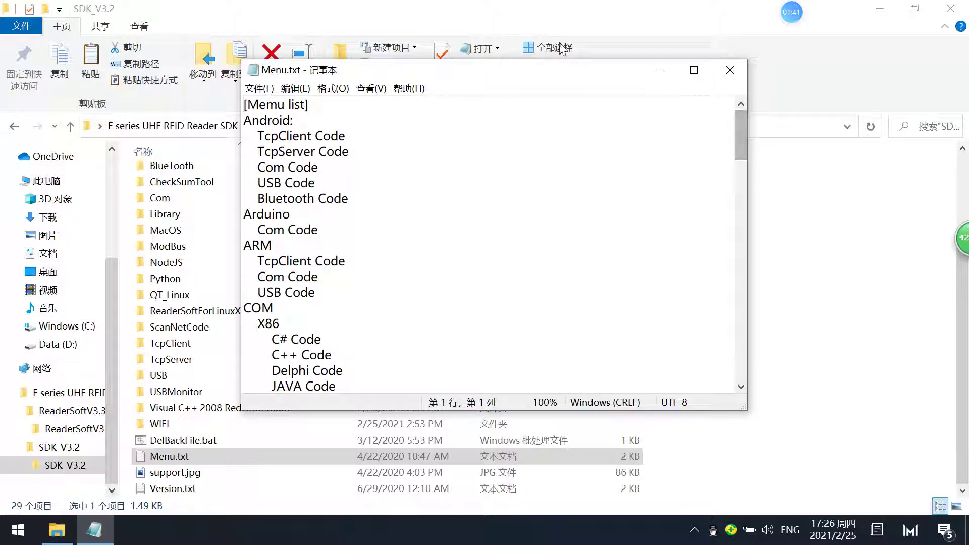
{"action": "left_click_drag", "start_coordinate": [514, 75], "coordinate": [717, 77]}
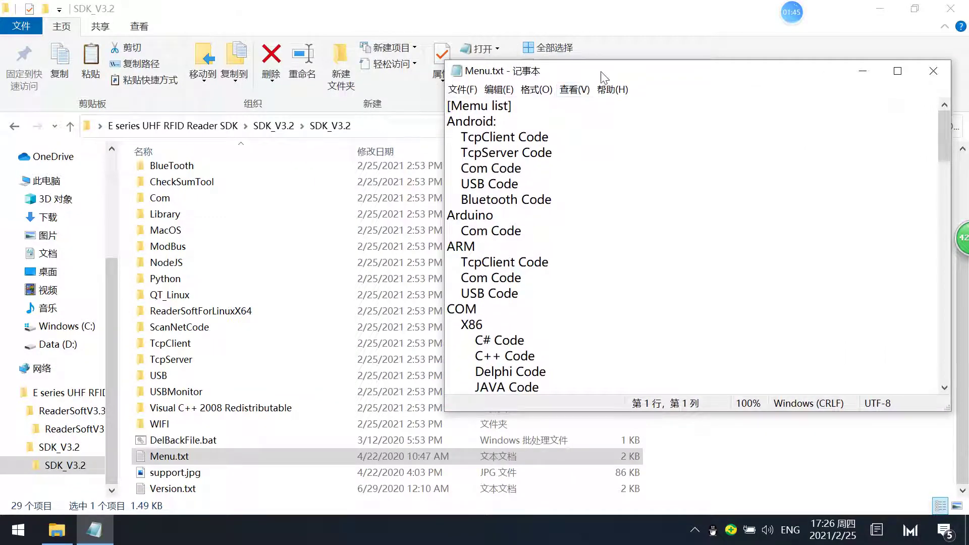
{"action": "left_click_drag", "start_coordinate": [604, 76], "coordinate": [525, 37]}
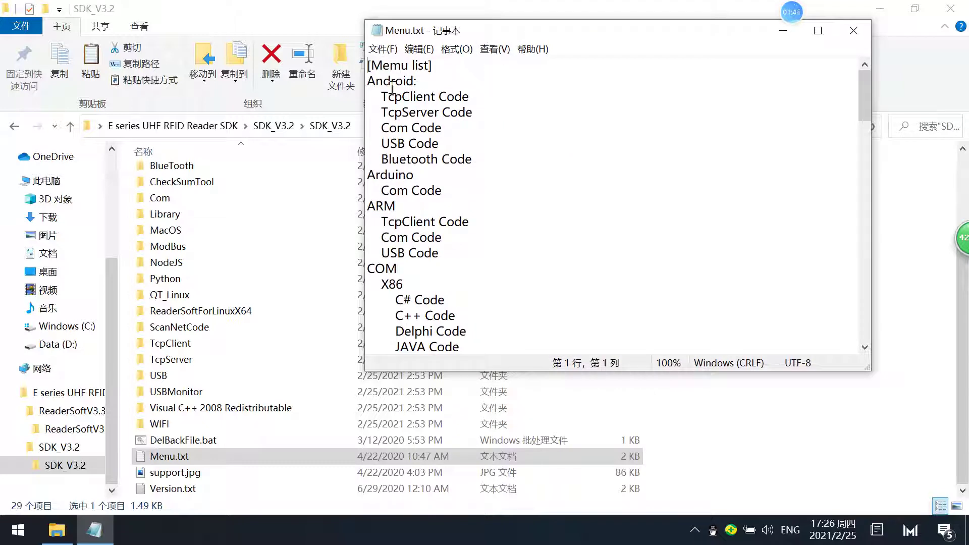
Highlight the Android heading, then its TcpClient, TcpServer, Com, USB and Bluetooth Code entries.
{"action": "left_click_drag", "start_coordinate": [376, 81], "coordinate": [424, 81]}
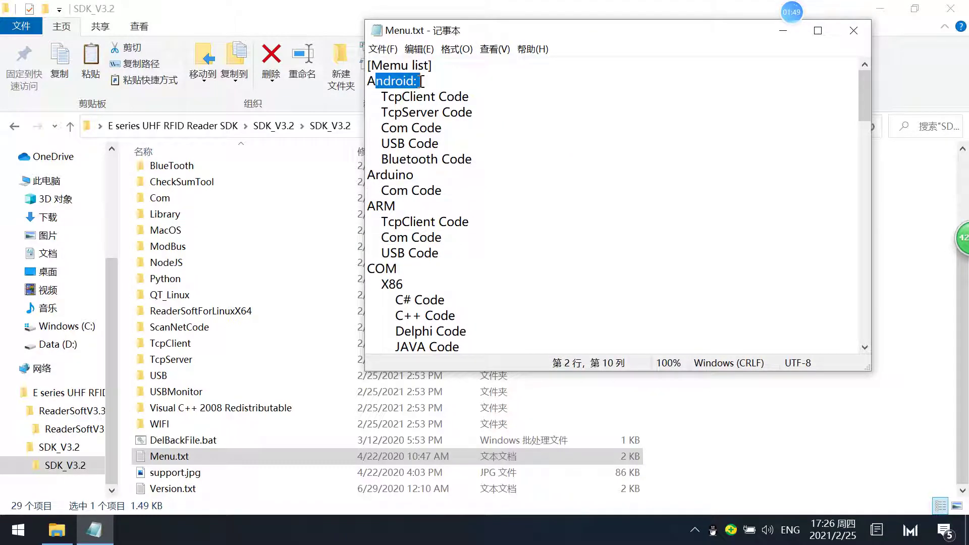
{"action": "left_click_drag", "start_coordinate": [388, 97], "coordinate": [460, 128]}
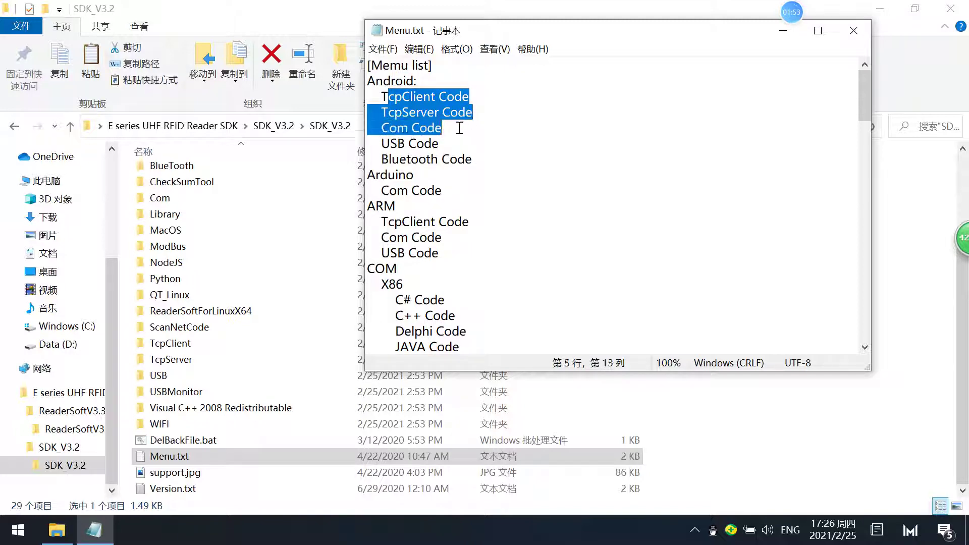
{"action": "mouse_move", "coordinate": [383, 145]}
{"action": "left_mouse_down"}
{"action": "mouse_move", "coordinate": [428, 144]}
{"action": "mouse_move", "coordinate": [469, 159]}
{"action": "left_mouse_up"}
{"action": "left_click", "coordinate": [417, 133]}
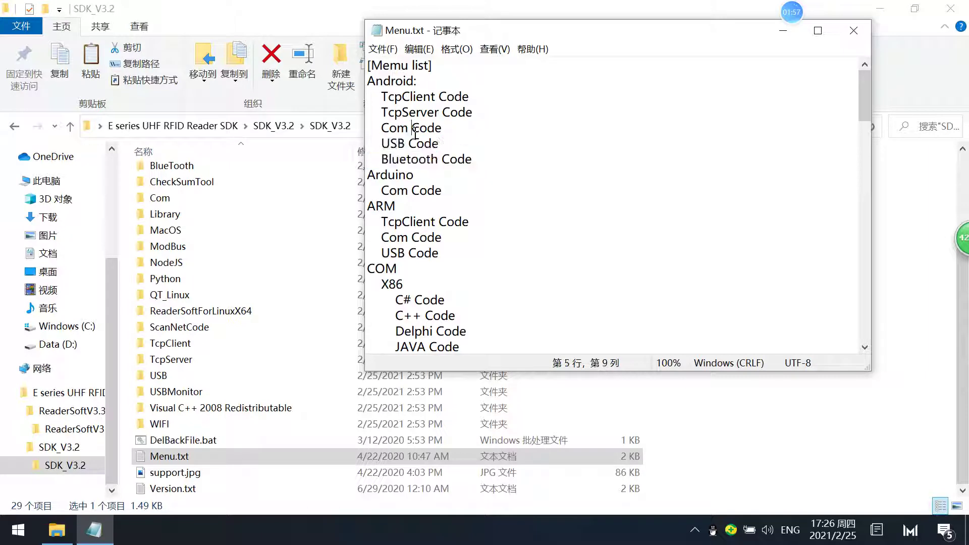
{"action": "left_click_drag", "start_coordinate": [383, 129], "coordinate": [443, 129]}
{"action": "mouse_move", "coordinate": [382, 97]}
{"action": "left_mouse_down"}
{"action": "mouse_move", "coordinate": [434, 97]}
{"action": "mouse_move", "coordinate": [432, 112]}
{"action": "mouse_move", "coordinate": [446, 97]}
{"action": "mouse_move", "coordinate": [476, 113]}
{"action": "left_mouse_up"}
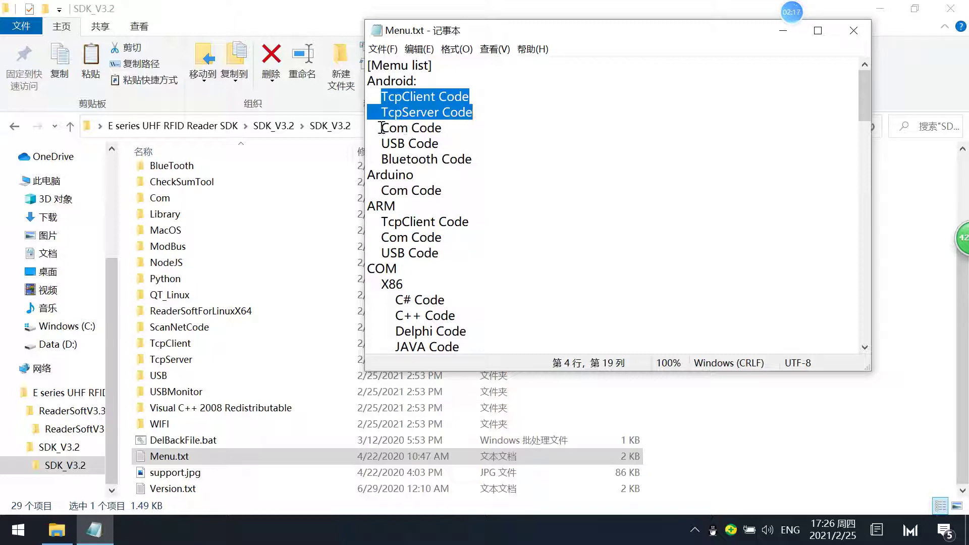
Highlight the Android Com, USB and Bluetooth Code entries, then Arduino's Com Code entry.
{"action": "left_click_drag", "start_coordinate": [381, 128], "coordinate": [446, 131]}
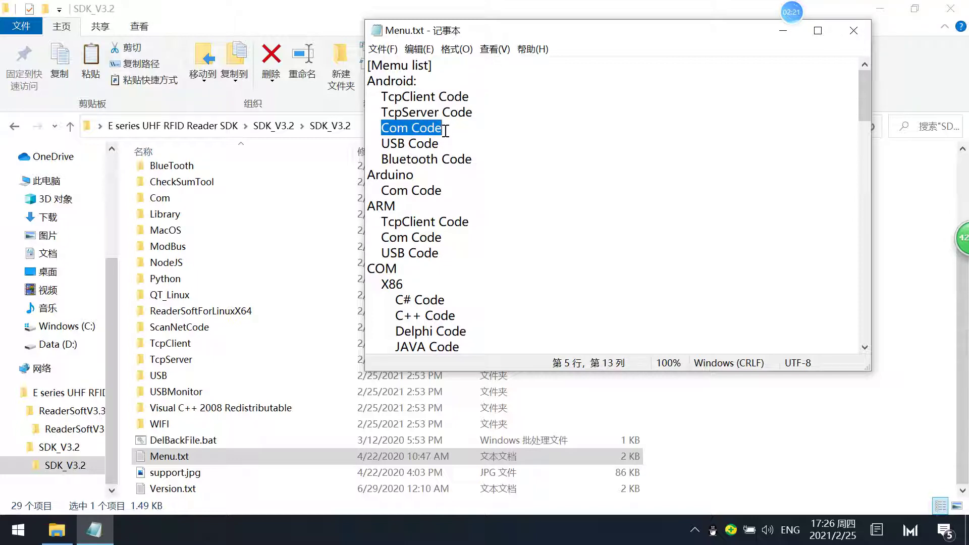
{"action": "left_click_drag", "start_coordinate": [379, 142], "coordinate": [441, 149]}
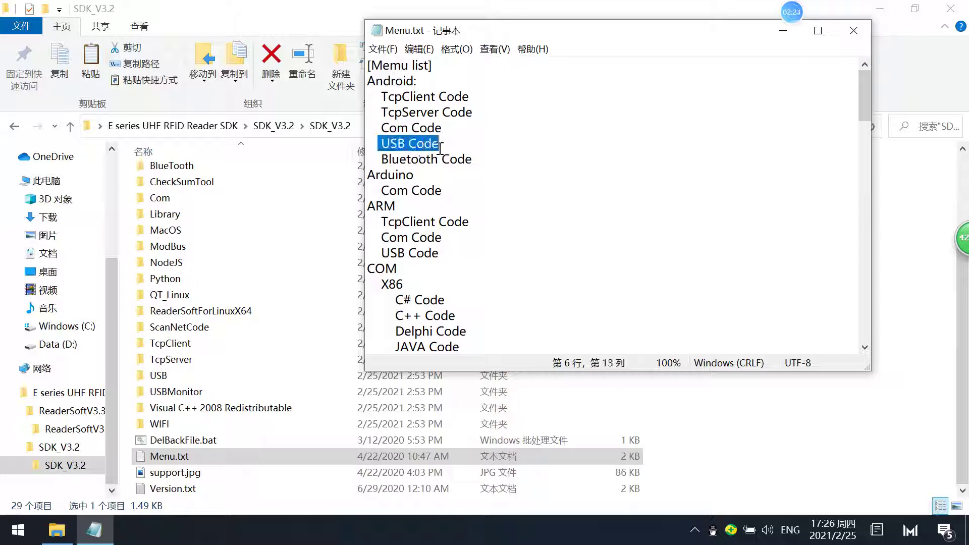
{"action": "left_click", "coordinate": [376, 159]}
{"action": "mouse_move", "coordinate": [376, 160]}
{"action": "left_mouse_down"}
{"action": "mouse_move", "coordinate": [465, 161]}
{"action": "mouse_move", "coordinate": [367, 176]}
{"action": "left_mouse_up"}
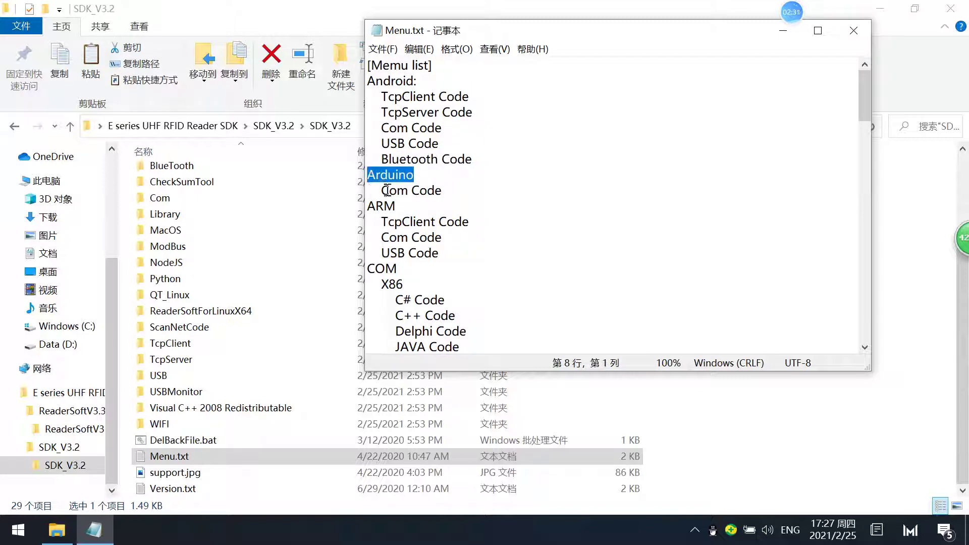
{"action": "left_click", "coordinate": [382, 190]}
{"action": "left_click_drag", "start_coordinate": [383, 190], "coordinate": [443, 187]}
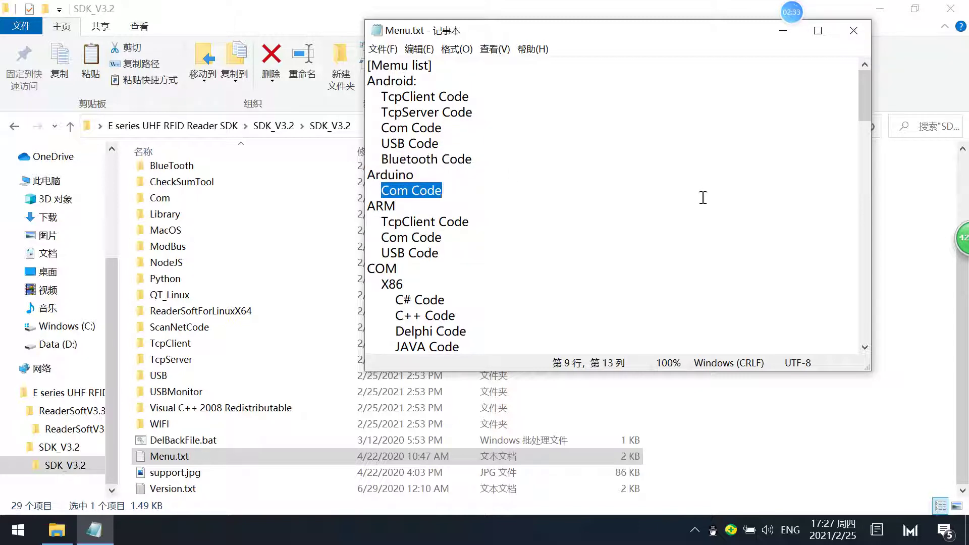
{"action": "mouse_move", "coordinate": [866, 98]}
{"action": "left_mouse_down"}
{"action": "mouse_move", "coordinate": [865, 108]}
{"action": "mouse_move", "coordinate": [551, 120]}
{"action": "left_mouse_up"}
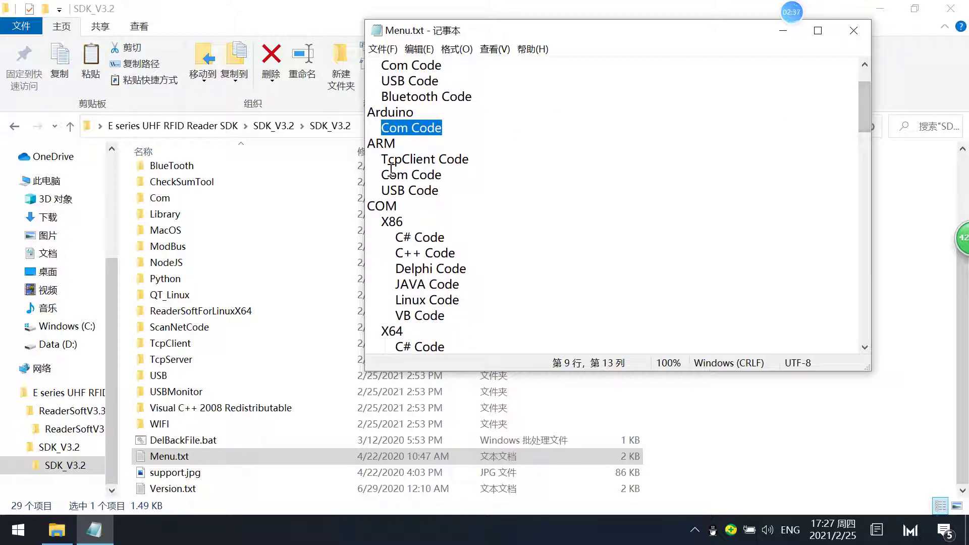
Highlight the ARM entries, the COM X64/X86 samples and Python X86, then close Menu.txt.
{"action": "left_click_drag", "start_coordinate": [384, 160], "coordinate": [420, 174]}
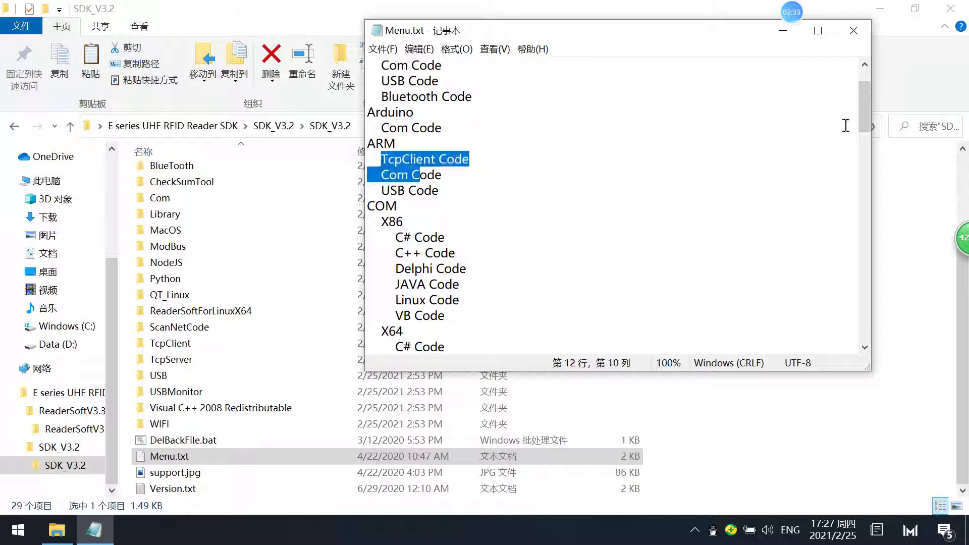
{"action": "left_click_drag", "start_coordinate": [862, 123], "coordinate": [858, 137]}
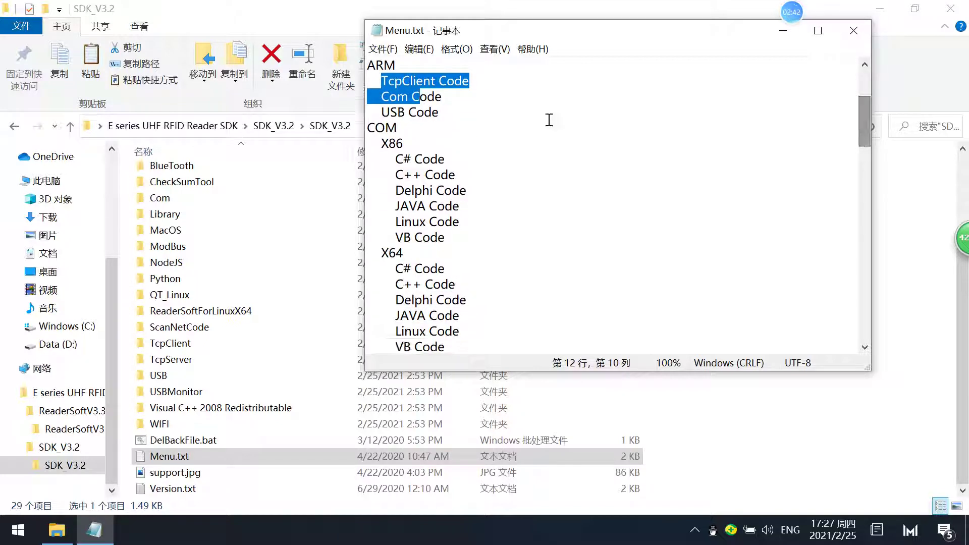
{"action": "mouse_move", "coordinate": [416, 127]}
{"action": "left_mouse_down"}
{"action": "mouse_move", "coordinate": [367, 127]}
{"action": "mouse_move", "coordinate": [396, 144]}
{"action": "left_mouse_up"}
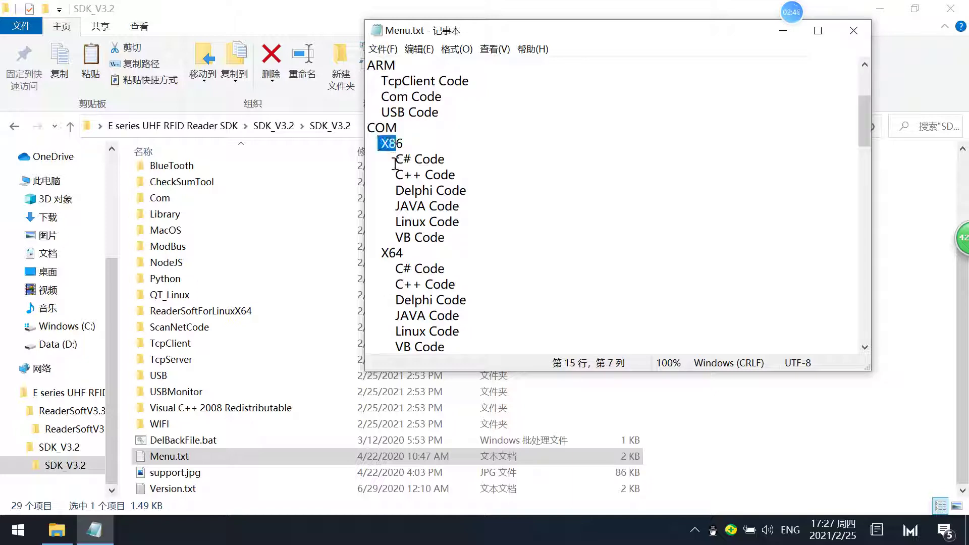
{"action": "left_click_drag", "start_coordinate": [388, 253], "coordinate": [409, 255]}
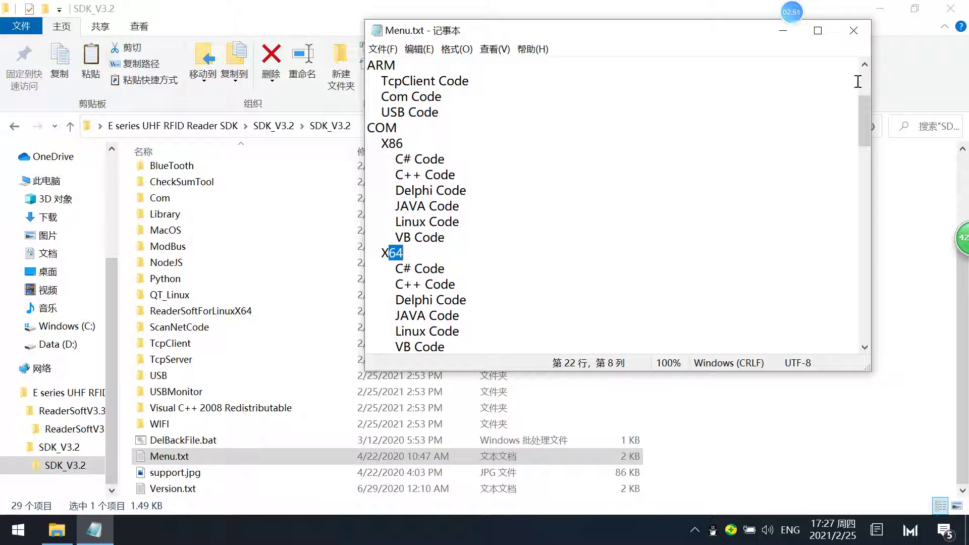
{"action": "left_click_drag", "start_coordinate": [863, 129], "coordinate": [863, 134]}
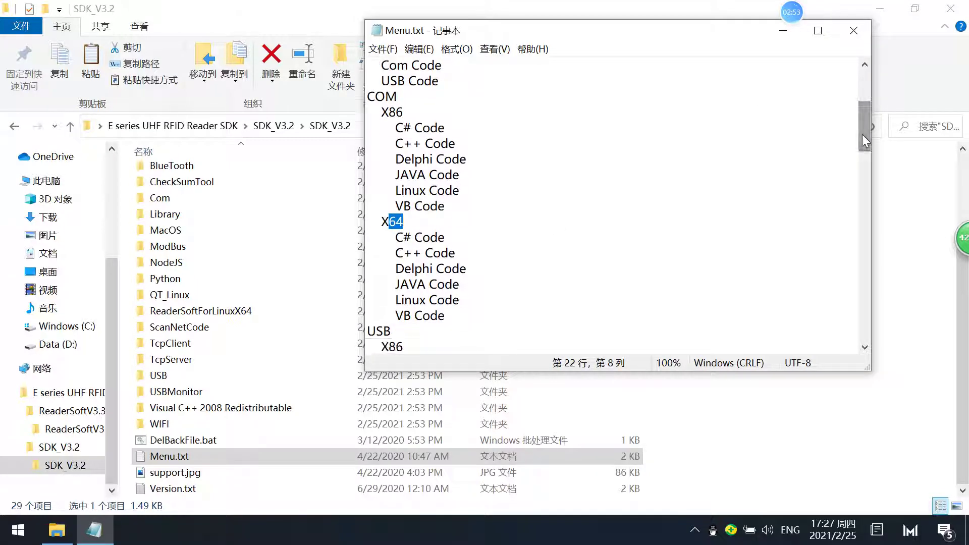
{"action": "left_click_drag", "start_coordinate": [396, 128], "coordinate": [448, 182]}
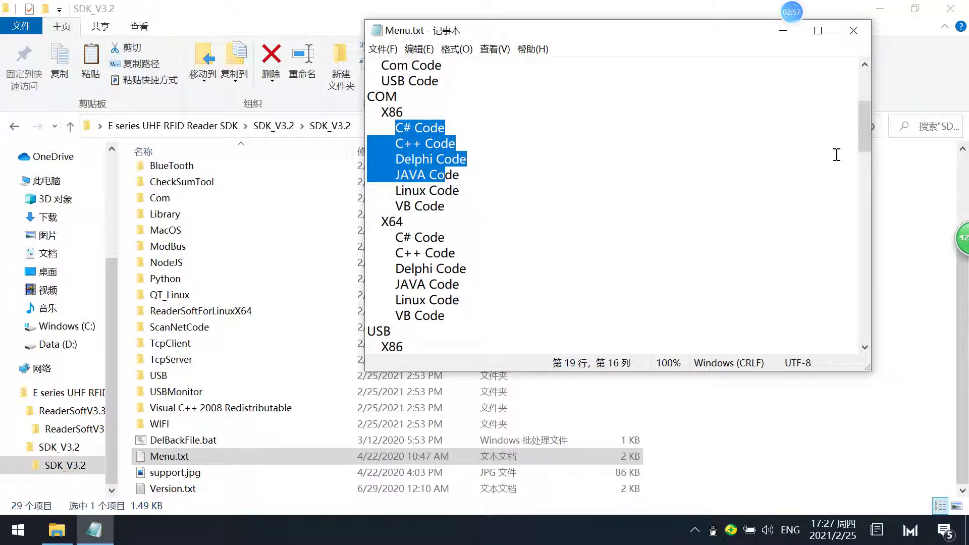
{"action": "left_click_drag", "start_coordinate": [868, 140], "coordinate": [860, 173]}
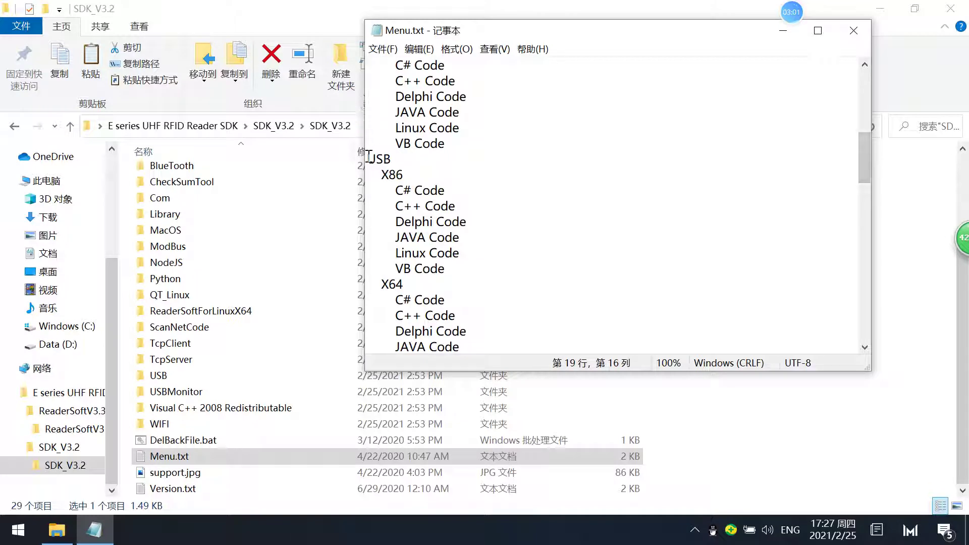
{"action": "mouse_move", "coordinate": [369, 159]}
{"action": "left_mouse_down"}
{"action": "mouse_move", "coordinate": [393, 159]}
{"action": "mouse_move", "coordinate": [455, 284]}
{"action": "left_mouse_up"}
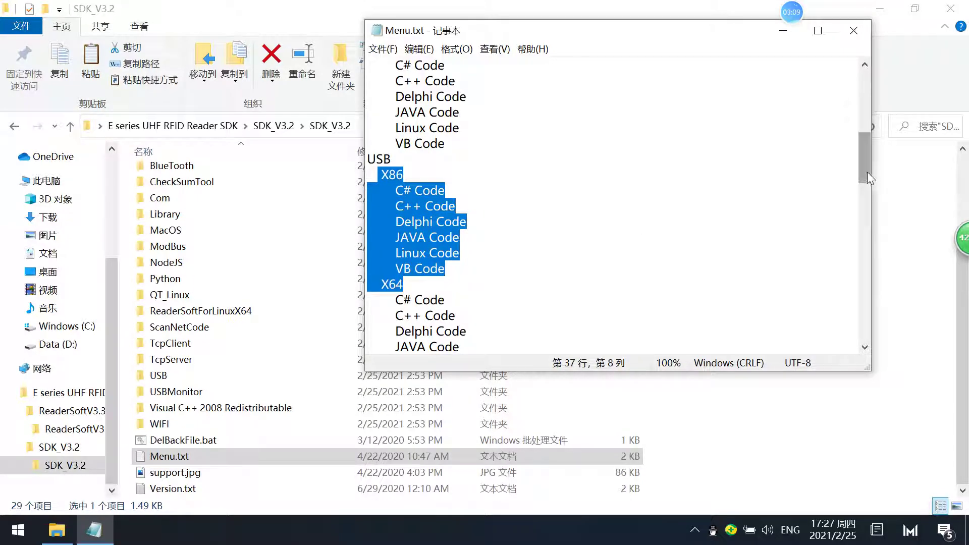
{"action": "left_click_drag", "start_coordinate": [867, 172], "coordinate": [860, 293]}
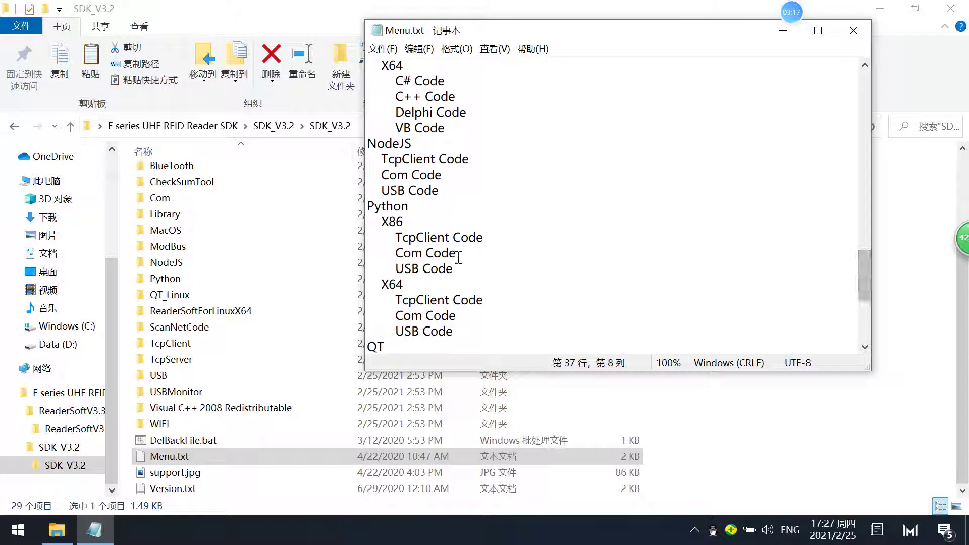
{"action": "left_click_drag", "start_coordinate": [403, 222], "coordinate": [389, 206]}
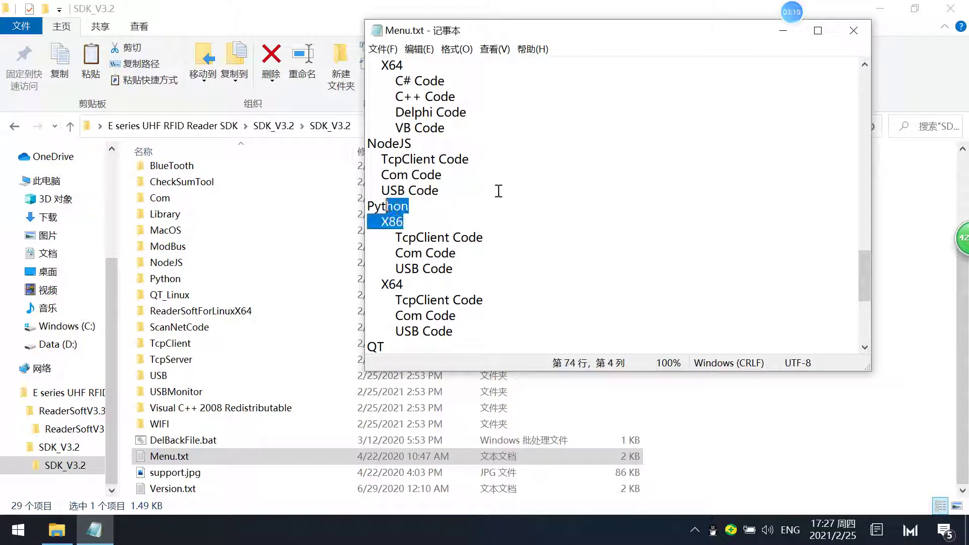
{"action": "left_click_drag", "start_coordinate": [862, 263], "coordinate": [855, 305]}
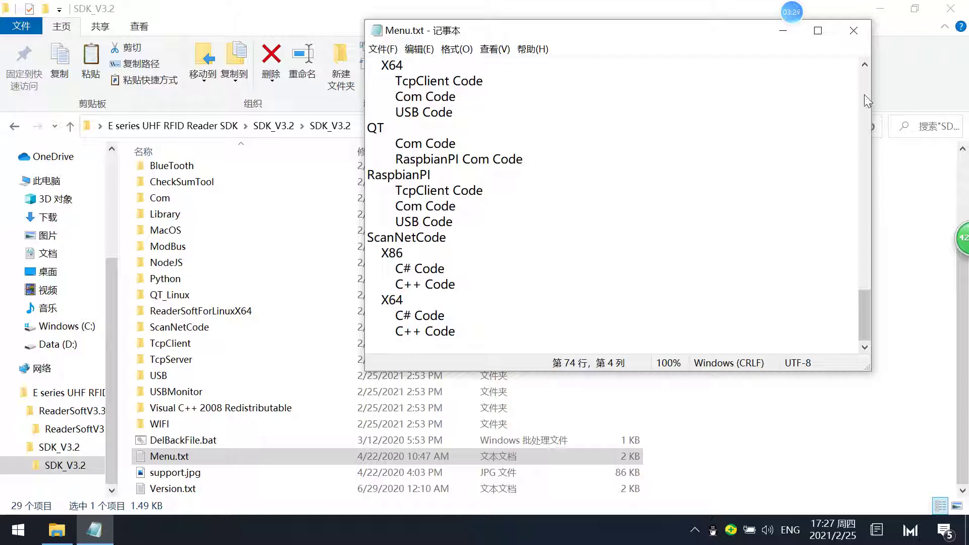
{"action": "left_click", "coordinate": [854, 30]}
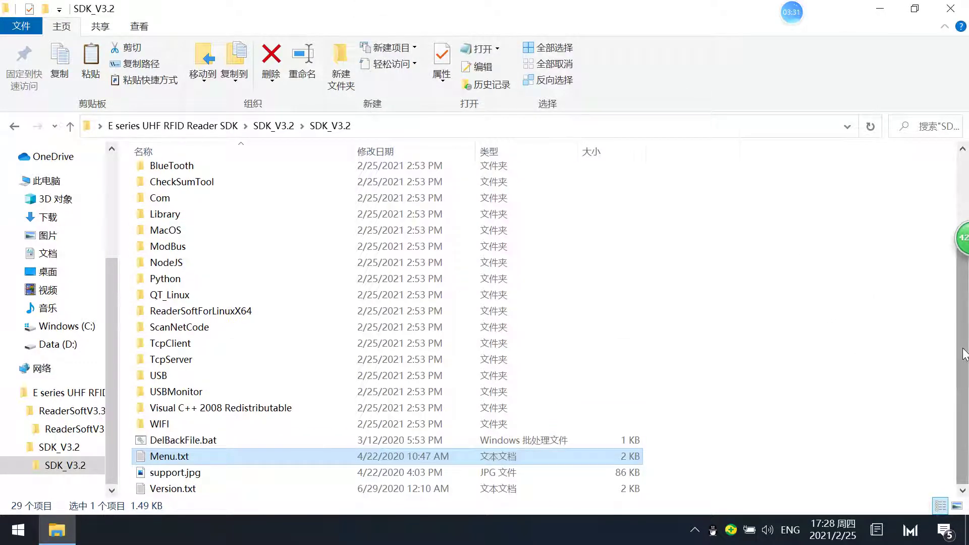
{"action": "left_click_drag", "start_coordinate": [965, 353], "coordinate": [967, 258]}
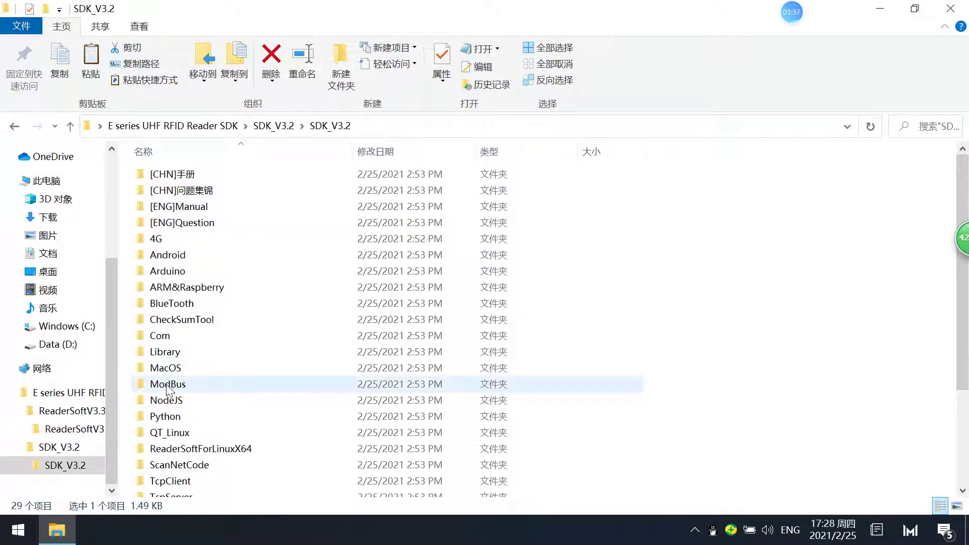
{"action": "double_click", "coordinate": [176, 257]}
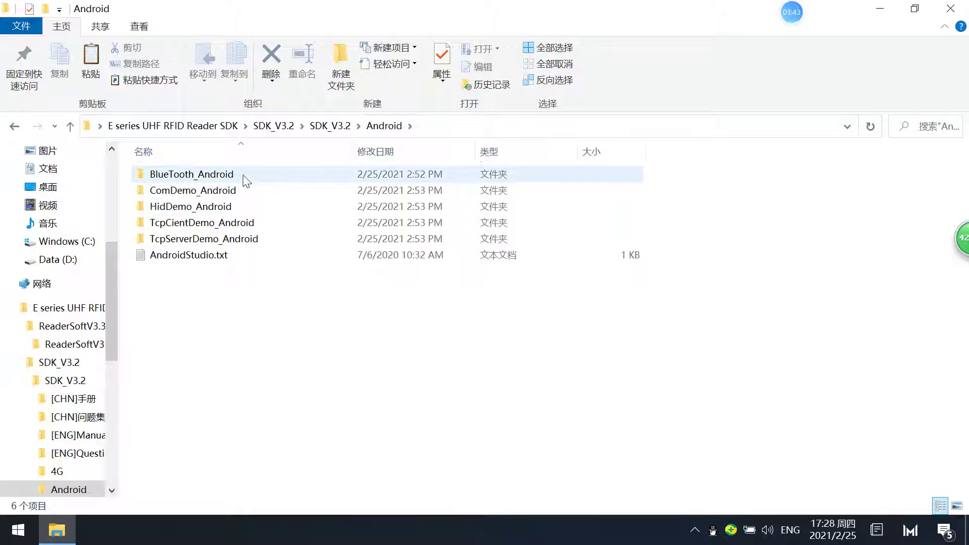
{"action": "mouse_move", "coordinate": [204, 239]}
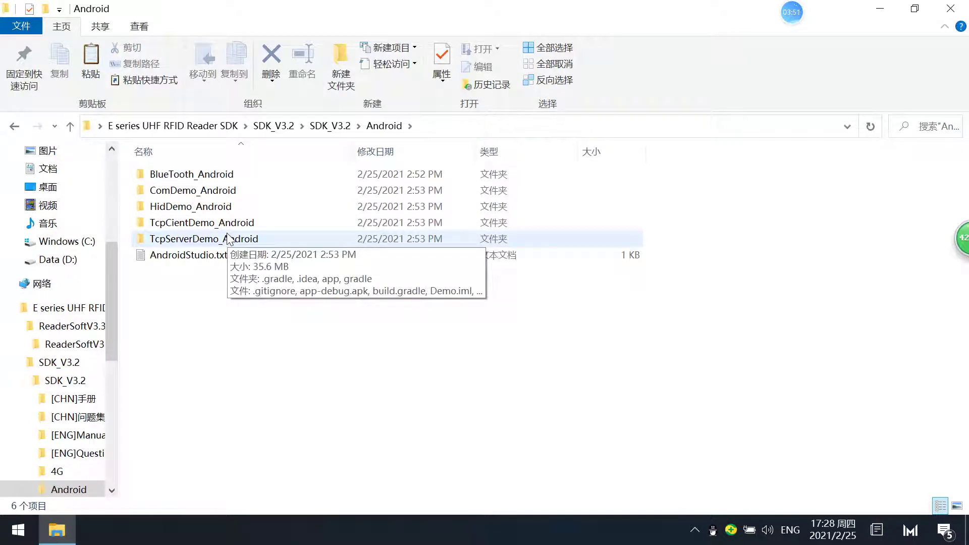
{"action": "double_click", "coordinate": [243, 223]}
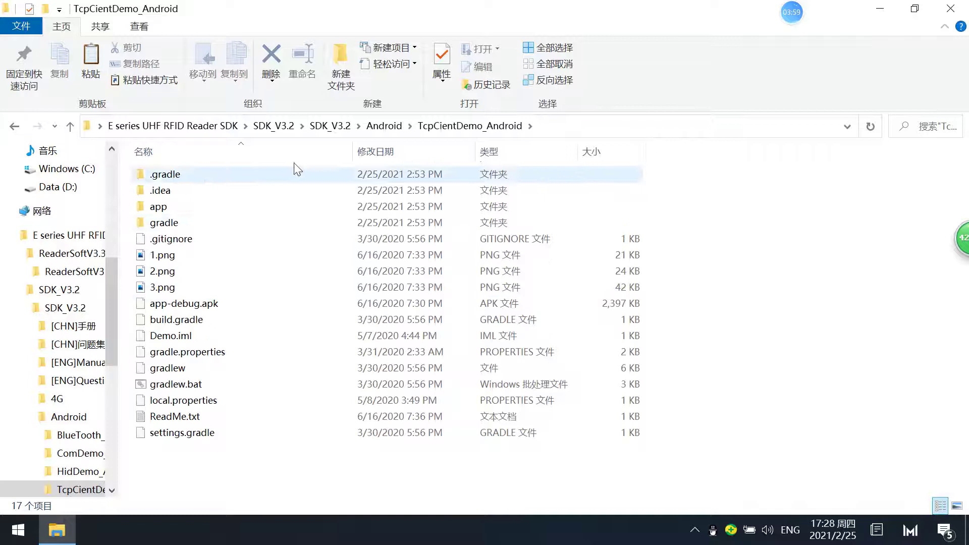
{"action": "left_click", "coordinate": [371, 128]}
{"action": "left_click", "coordinate": [331, 126]}
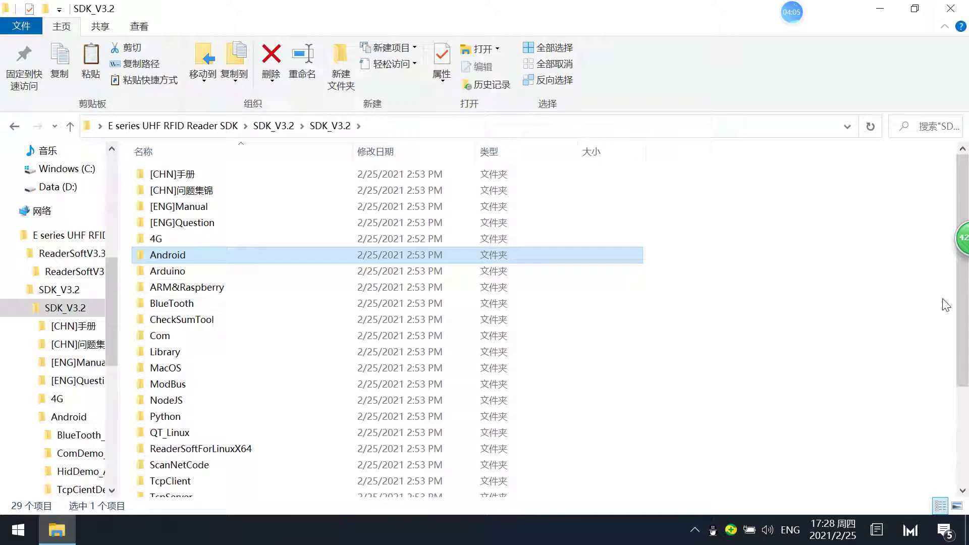
{"action": "scroll", "coordinate": [962, 326], "scroll_direction": "down", "scroll_amount": 2}
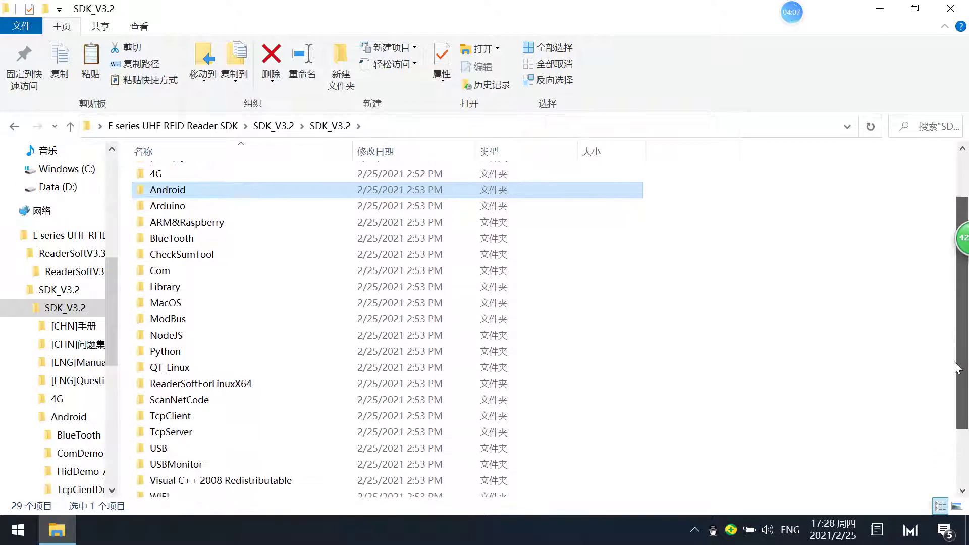
{"action": "double_click", "coordinate": [234, 219]}
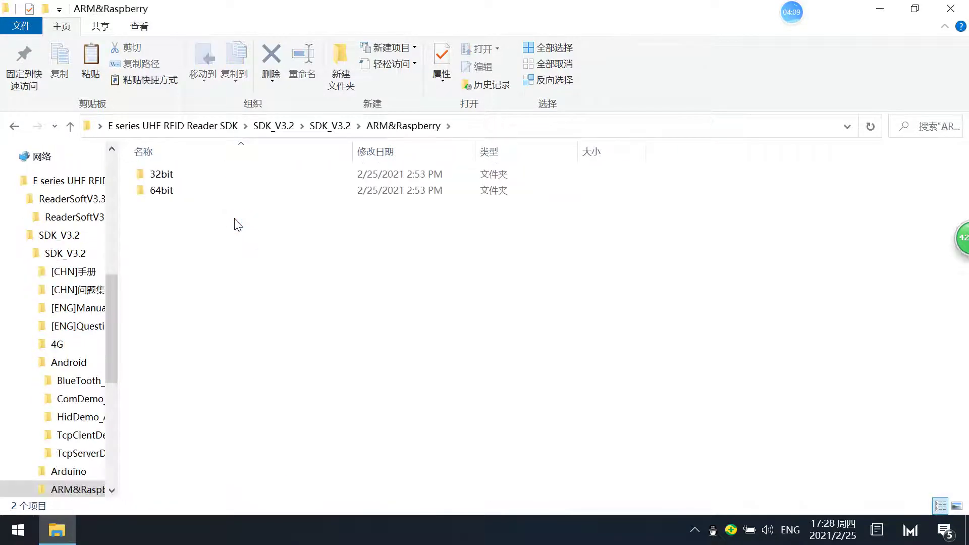
{"action": "double_click", "coordinate": [162, 191]}
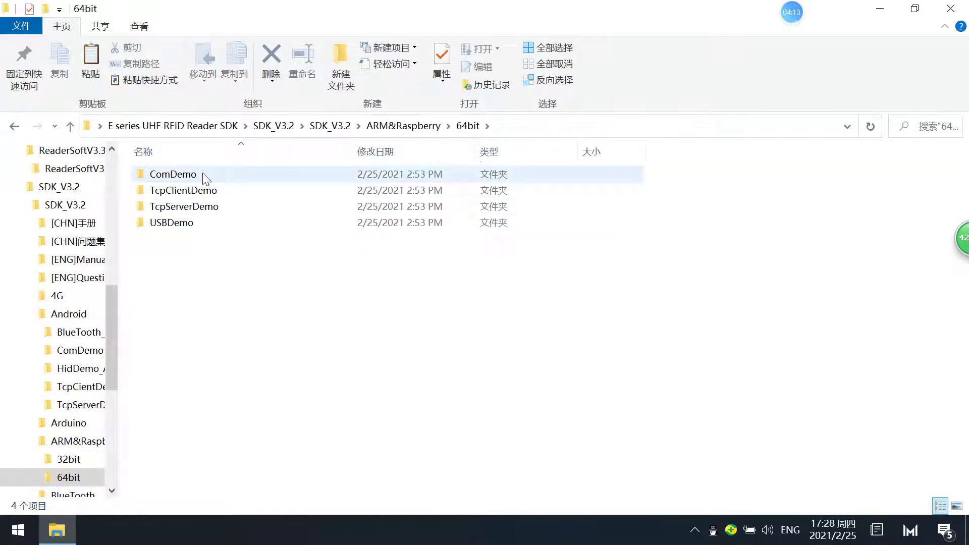
{"action": "double_click", "coordinate": [190, 224]}
{"action": "left_click", "coordinate": [473, 126]}
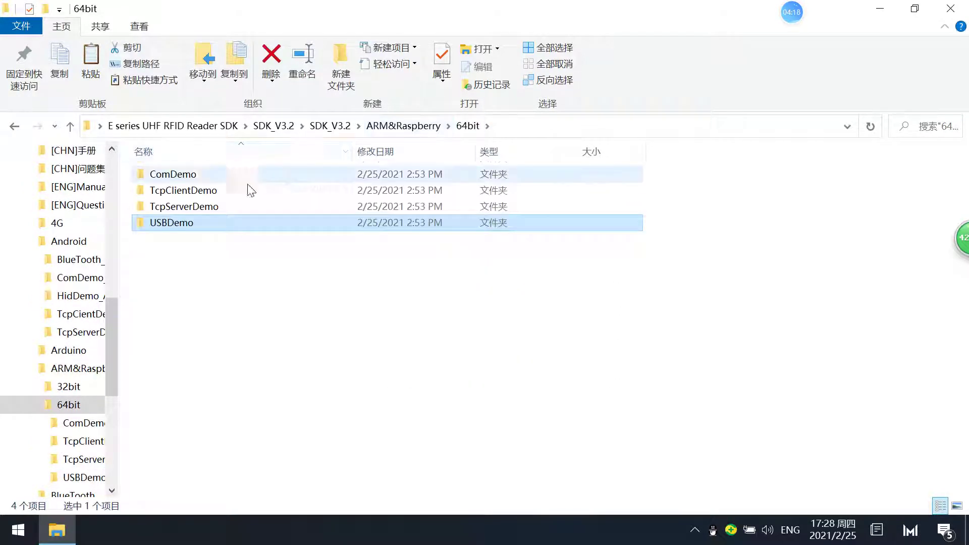
{"action": "double_click", "coordinate": [424, 174]}
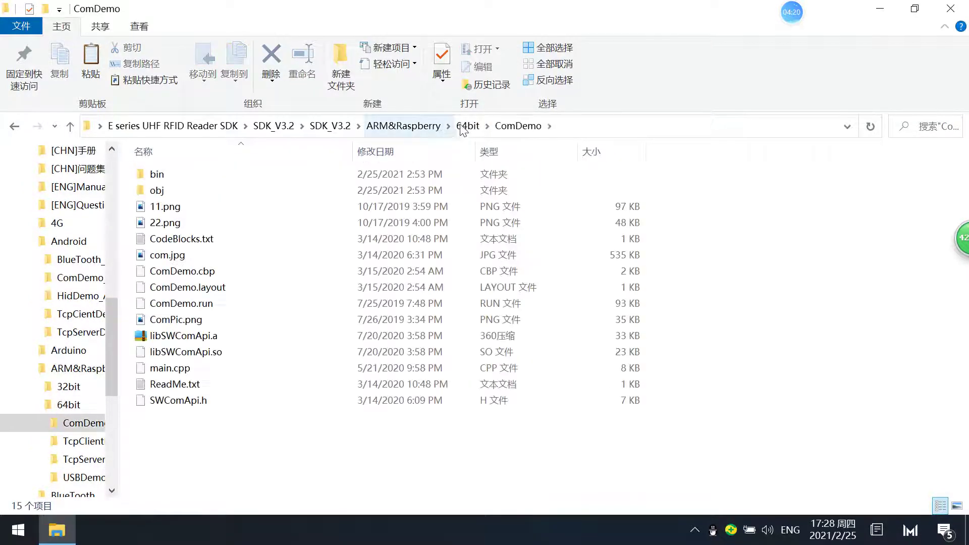
{"action": "left_click", "coordinate": [466, 127]}
{"action": "left_click", "coordinate": [401, 126]}
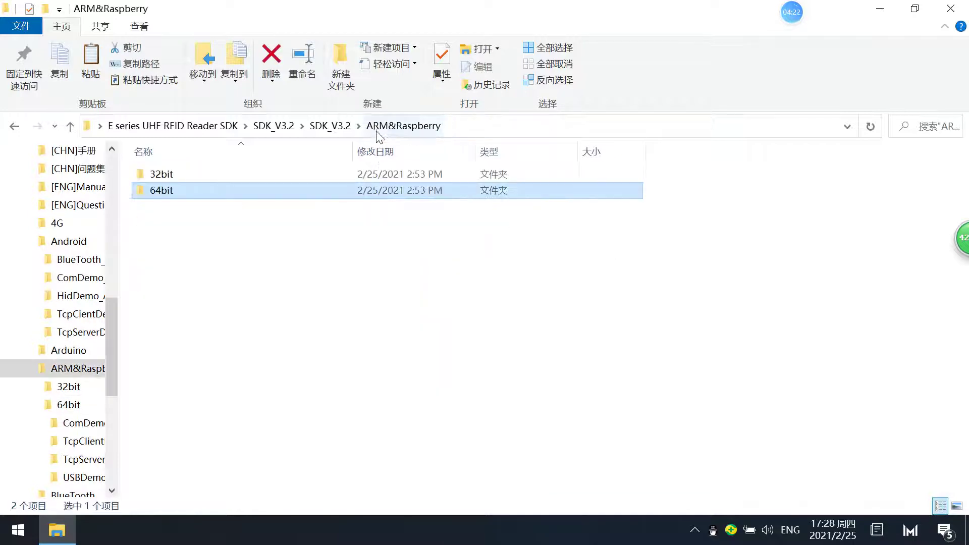
{"action": "left_click", "coordinate": [342, 127]}
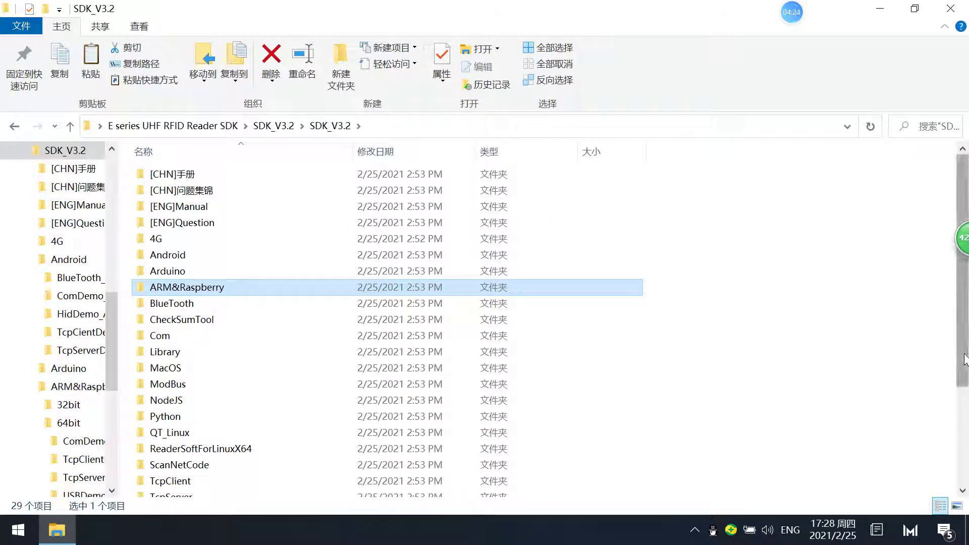
{"action": "left_click_drag", "start_coordinate": [960, 358], "coordinate": [959, 439]}
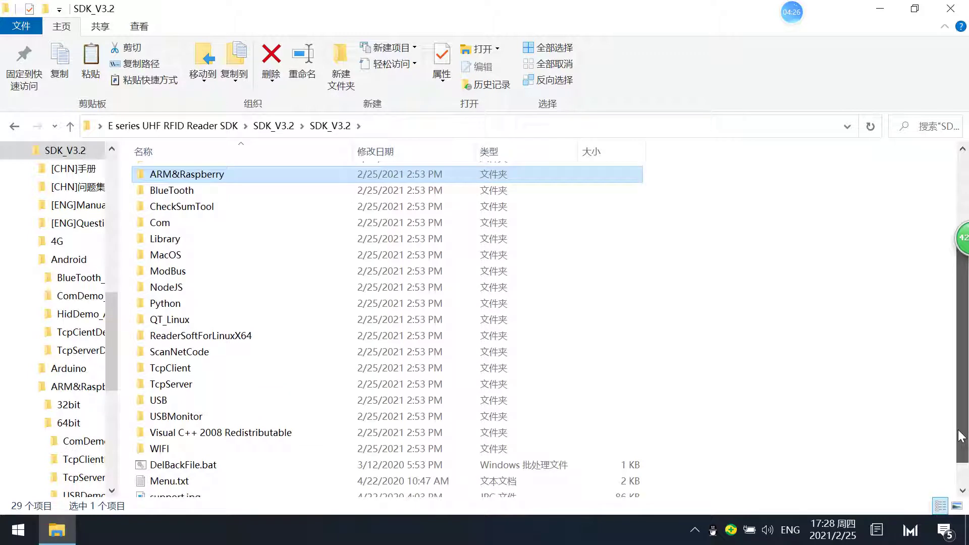
Open TcpClient, then its X86 folder, and open the C++ sample folder.
{"action": "double_click", "coordinate": [221, 372]}
{"action": "left_click", "coordinate": [215, 206]}
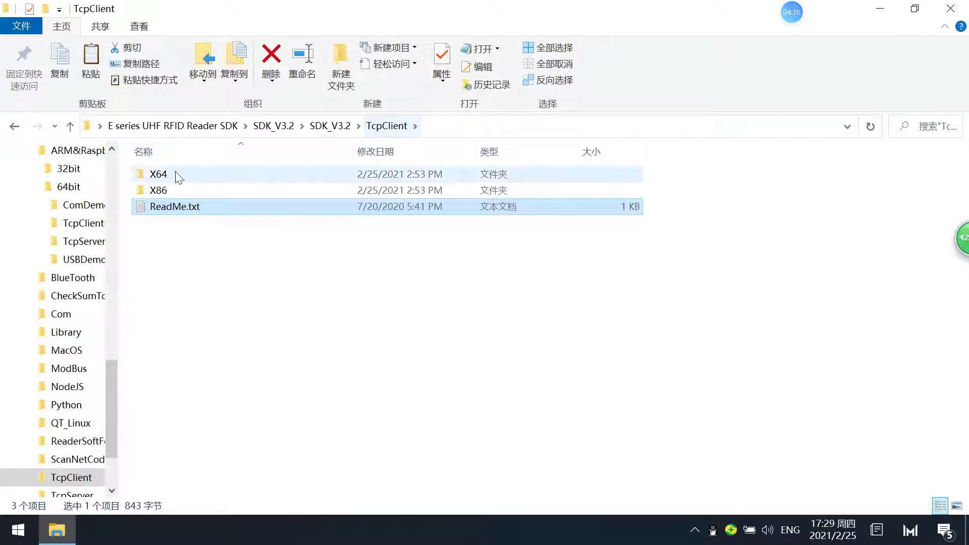
{"action": "double_click", "coordinate": [159, 192]}
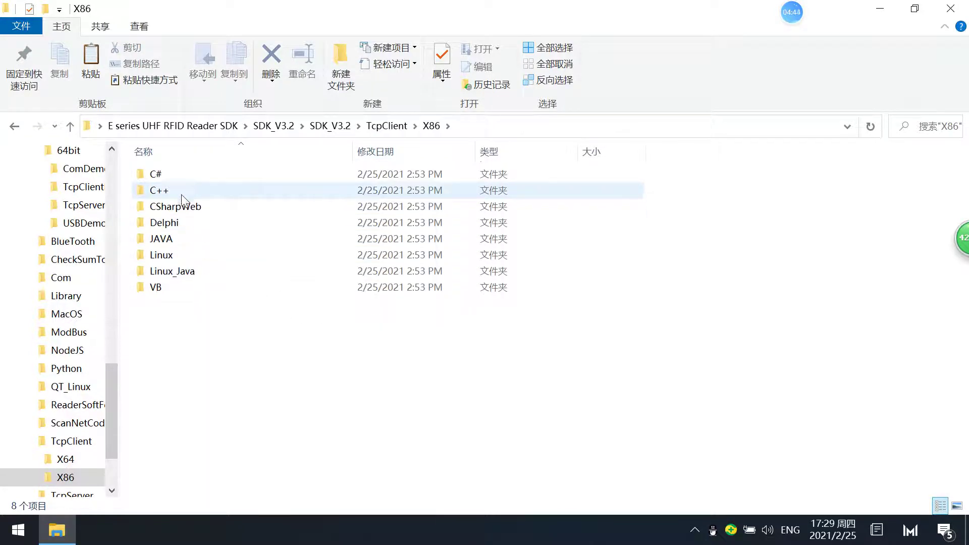
{"action": "left_click", "coordinate": [171, 175]}
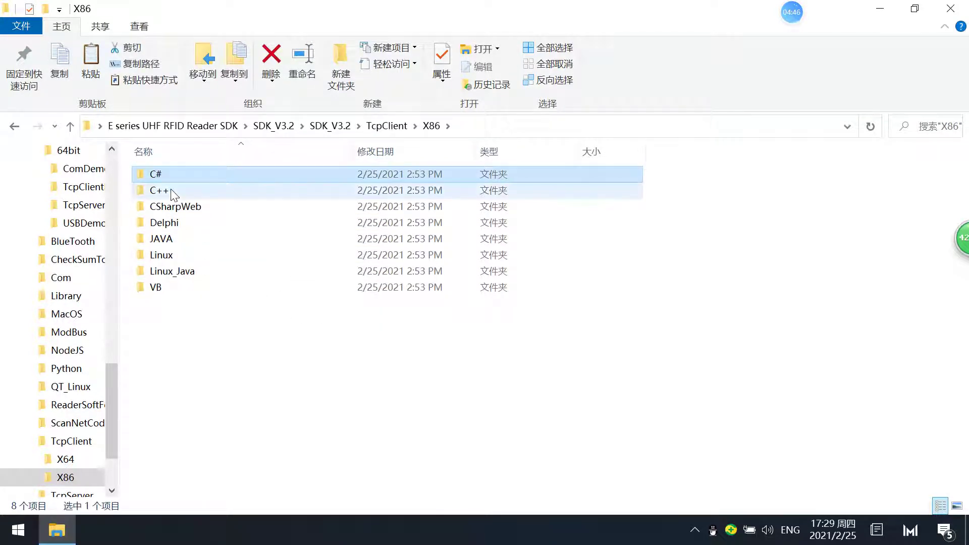
{"action": "left_click", "coordinate": [172, 191]}
{"action": "double_click", "coordinate": [179, 194]}
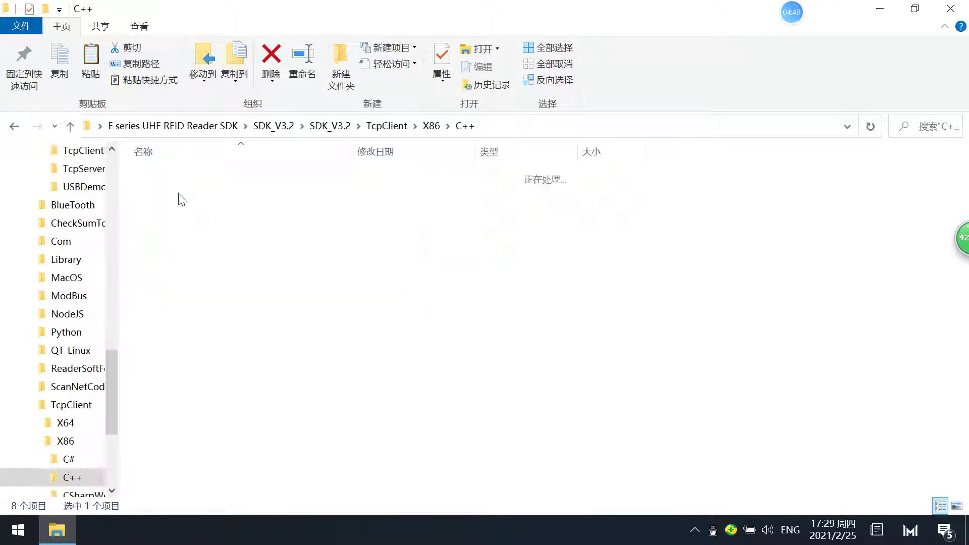
Browse the Delphi and JAVA X86 folders, then return up to SDK_V3.2.
{"action": "left_click", "coordinate": [431, 125]}
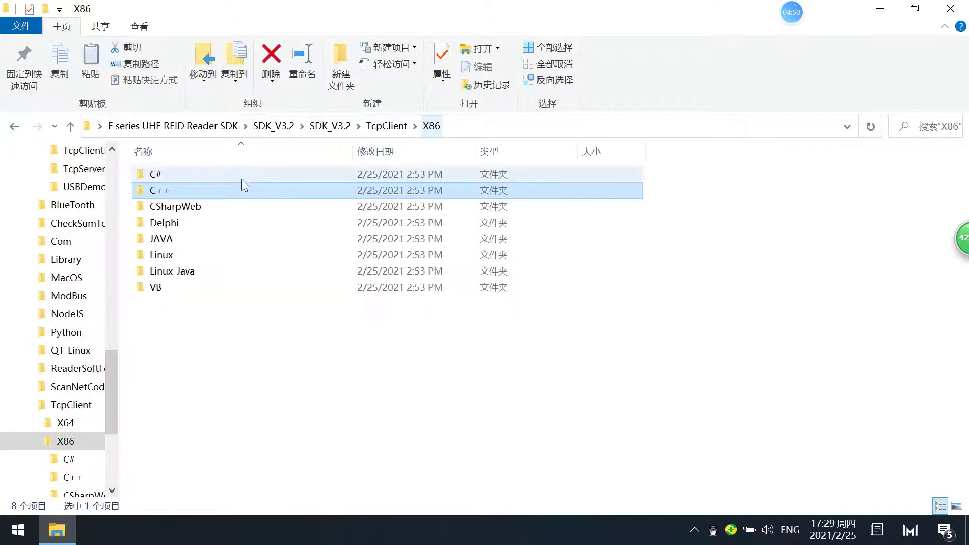
{"action": "double_click", "coordinate": [191, 219]}
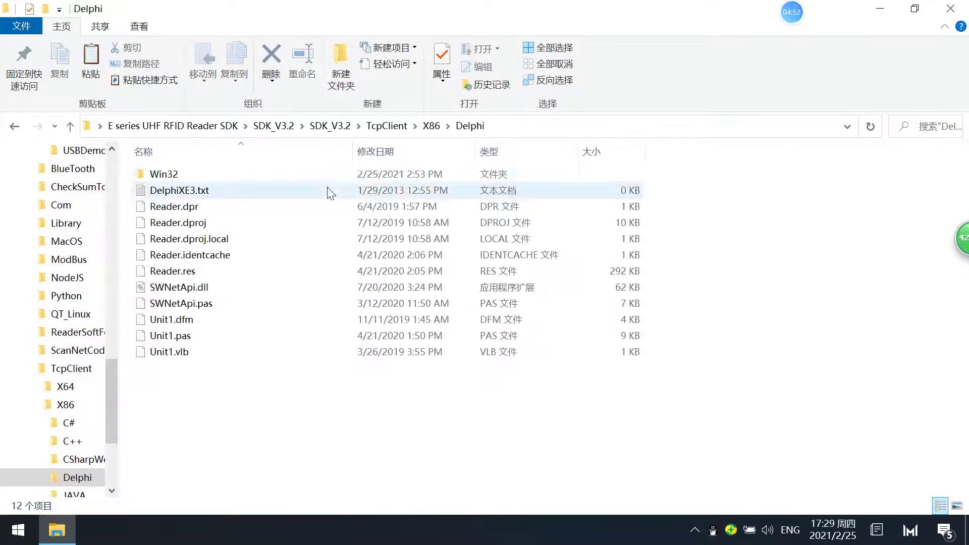
{"action": "left_click", "coordinate": [429, 129]}
{"action": "double_click", "coordinate": [203, 238]}
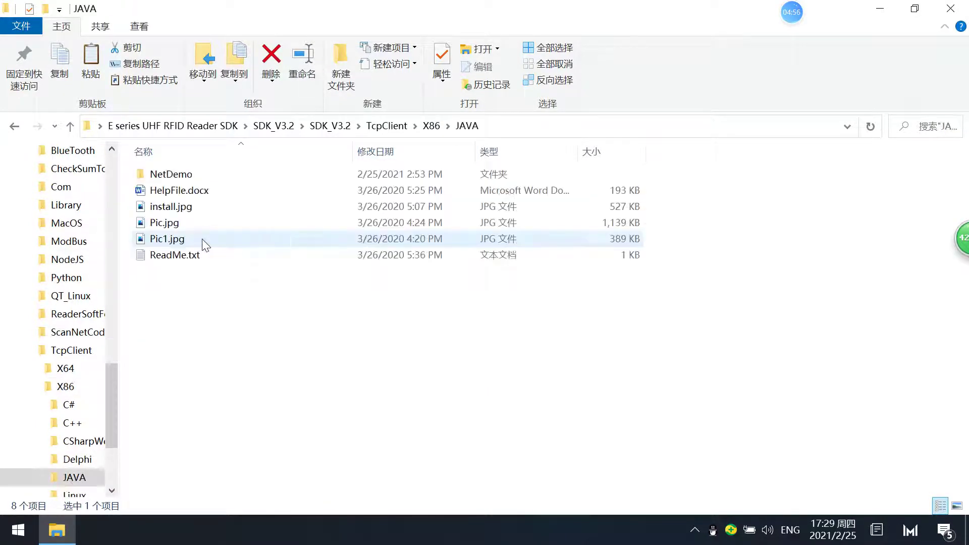
{"action": "left_click", "coordinate": [371, 125]}
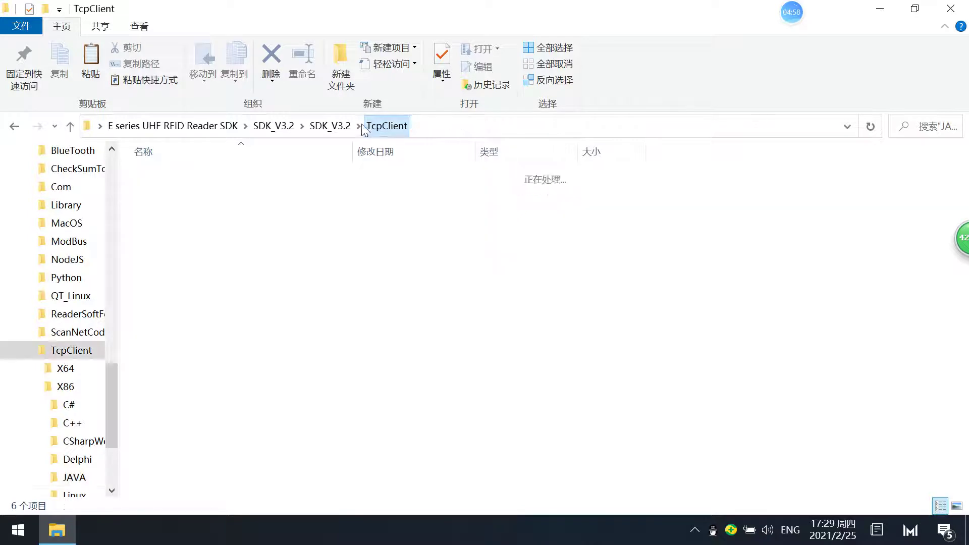
{"action": "left_click", "coordinate": [331, 126]}
Go up to the E series UHF RFID Reader SDK folder, open both ReaderSoftV3.3 folders, and select ReaderSoft.exe.
{"action": "left_click", "coordinate": [274, 127]}
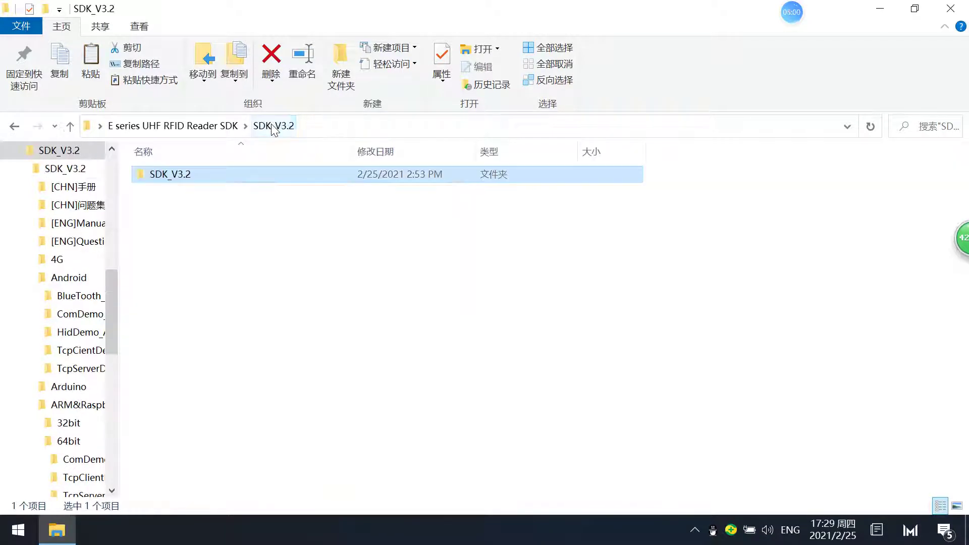
{"action": "left_click", "coordinate": [229, 125]}
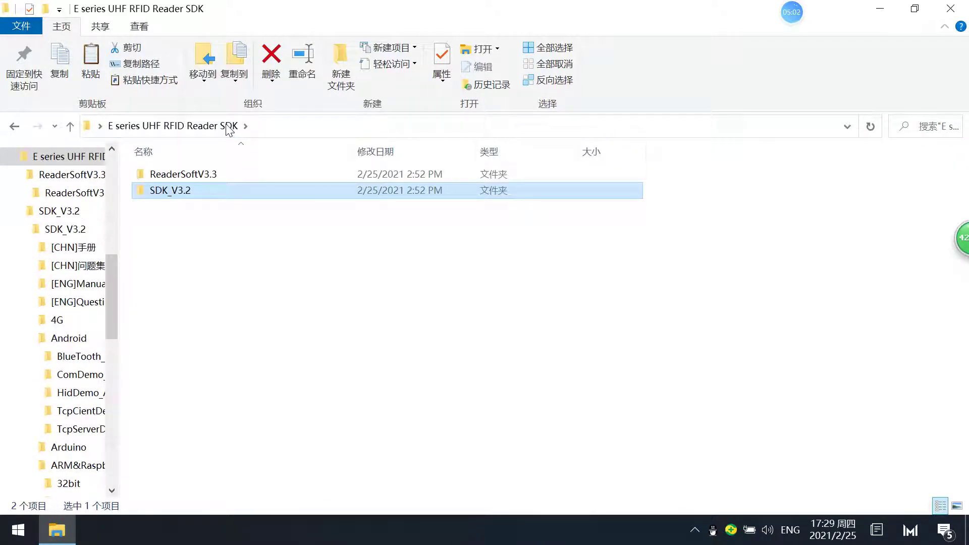
{"action": "left_click", "coordinate": [189, 176]}
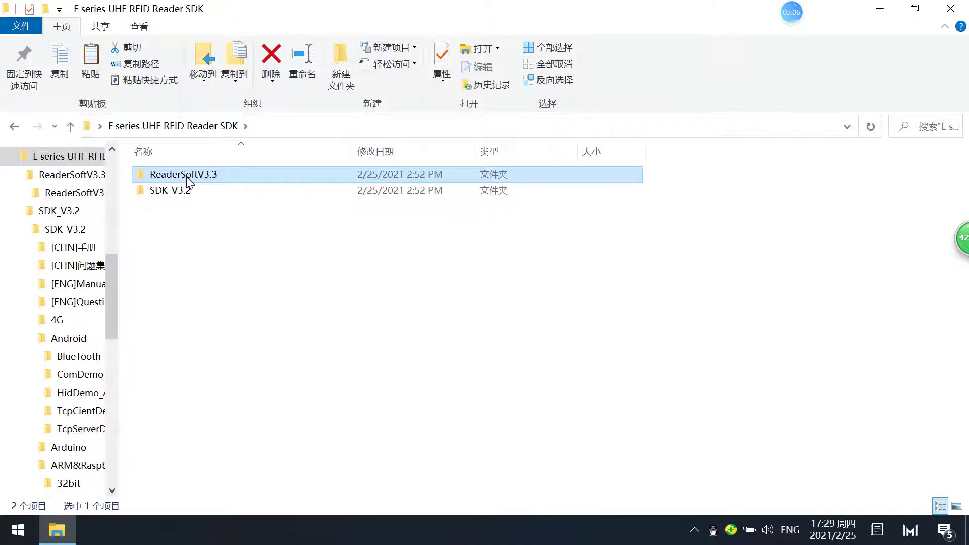
{"action": "double_click", "coordinate": [189, 181]}
{"action": "mouse_move", "coordinate": [184, 175]}
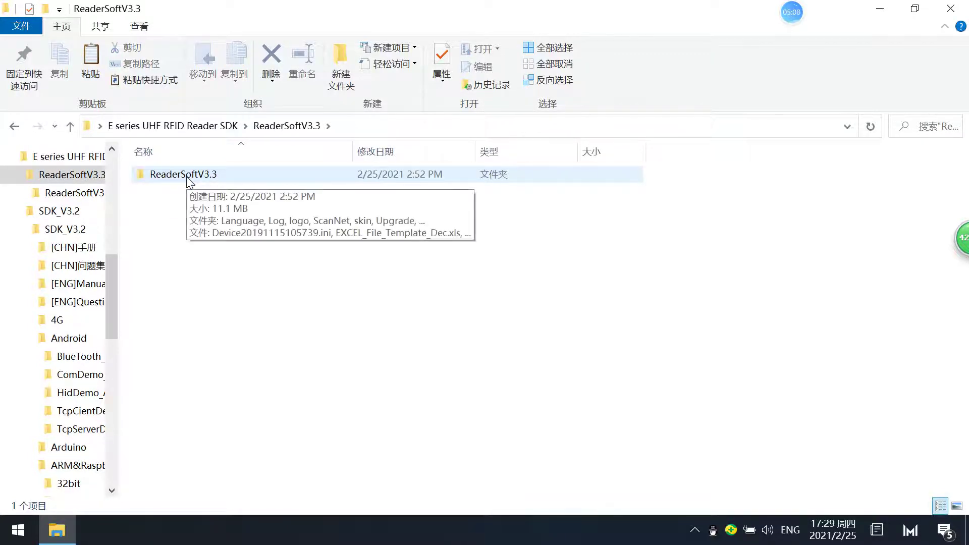
{"action": "double_click", "coordinate": [188, 176]}
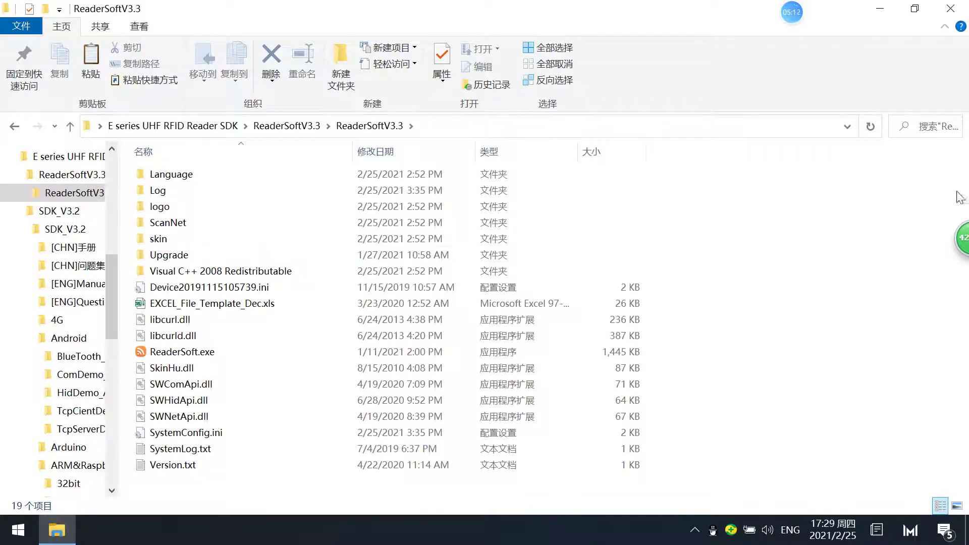
{"action": "left_click", "coordinate": [180, 354]}
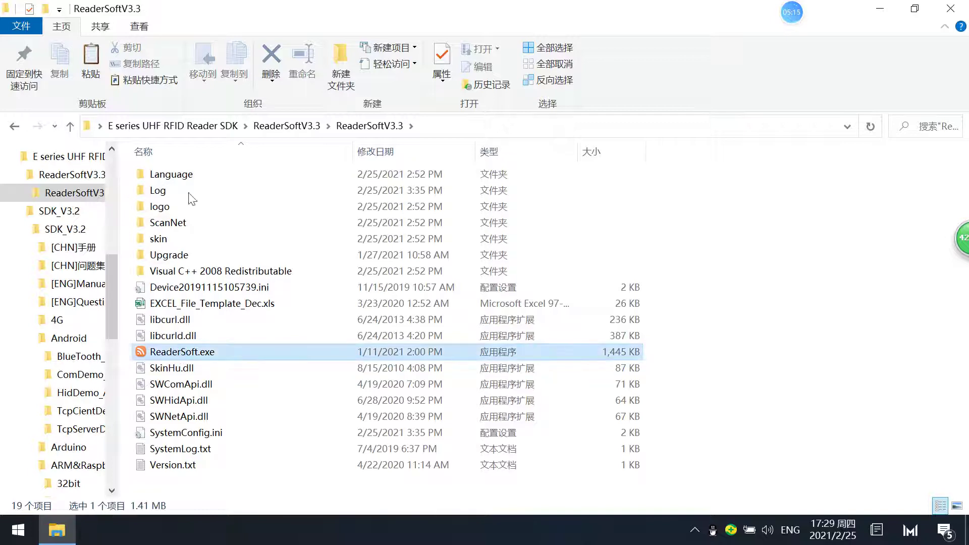
{"action": "left_click", "coordinate": [181, 353]}
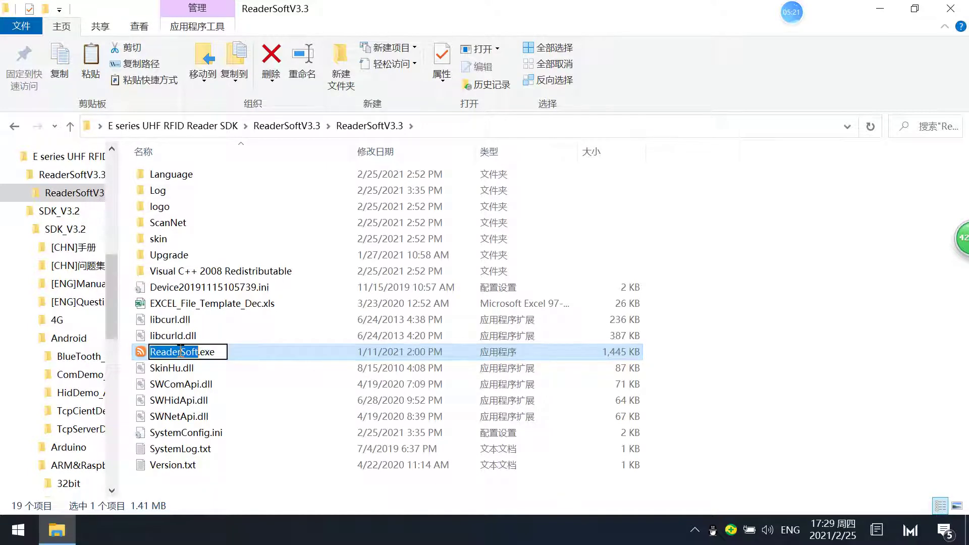
Launch ReaderSoft.exe and nudge the Reader software 3.3 window slightly up-left.
{"action": "double_click", "coordinate": [143, 353]}
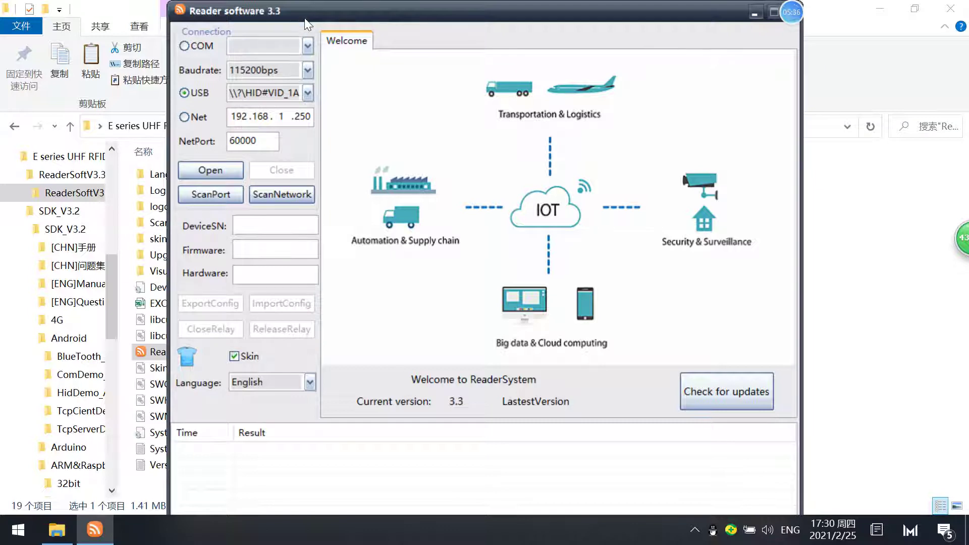
{"action": "left_click_drag", "start_coordinate": [306, 19], "coordinate": [302, 16]}
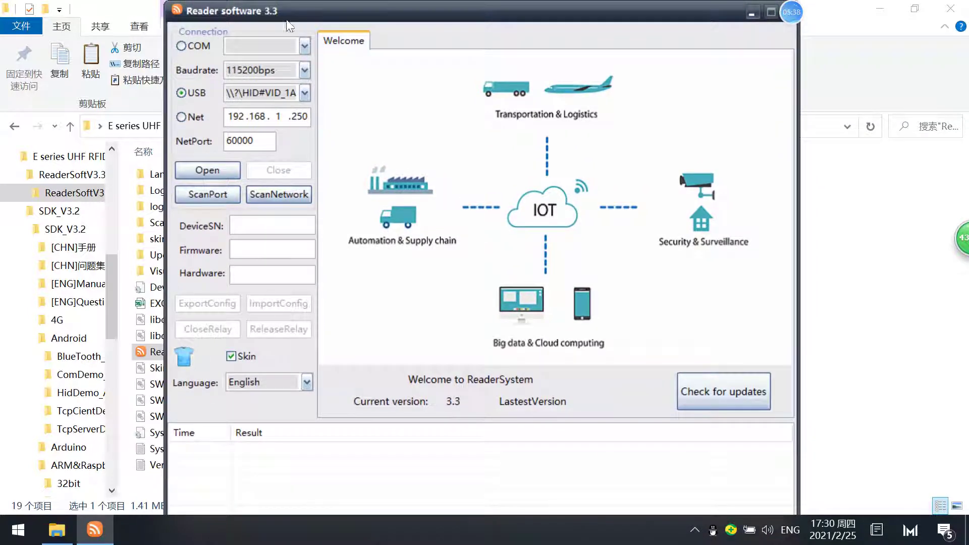